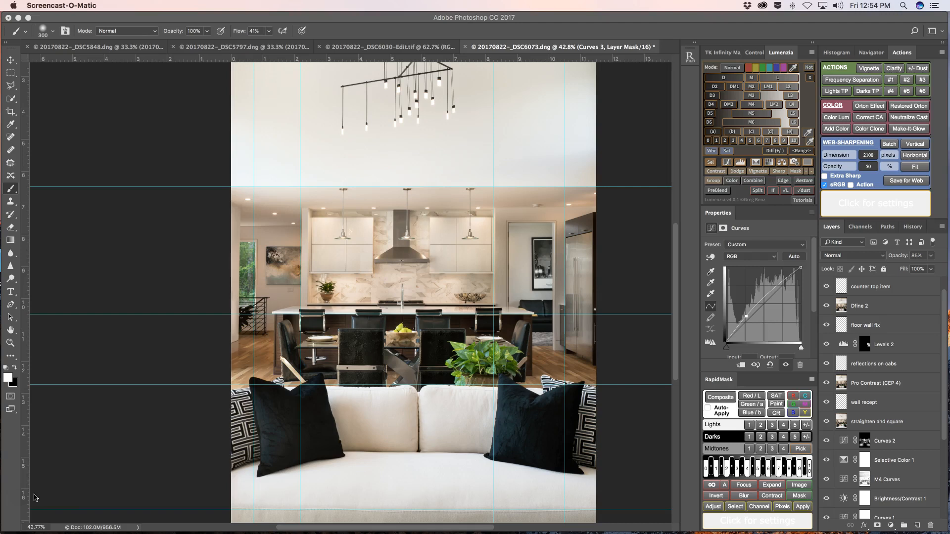
Step: Switch to Lightroom and compare the living room exposures _DSC6064, _DSC6067, _DSC6070 and _DSC6073
left_click(121, 464)
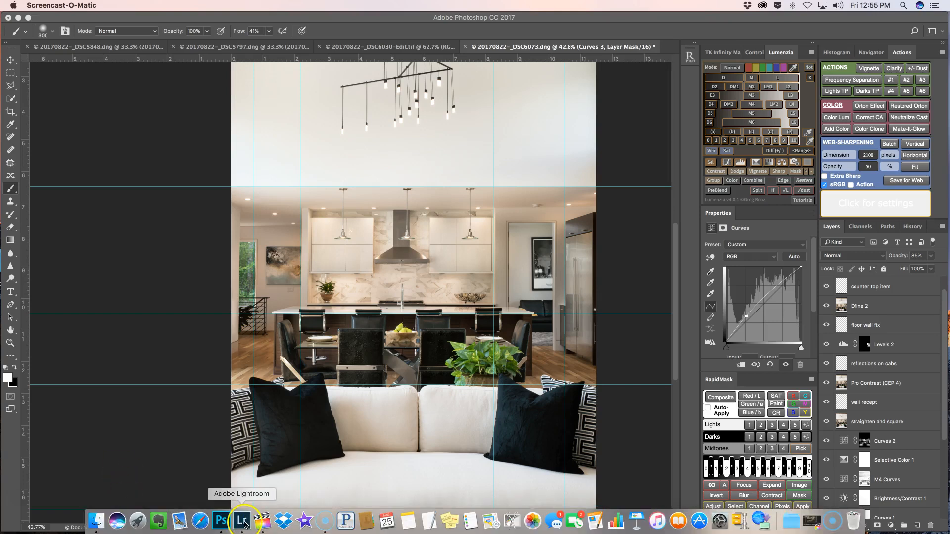
left_click(243, 521)
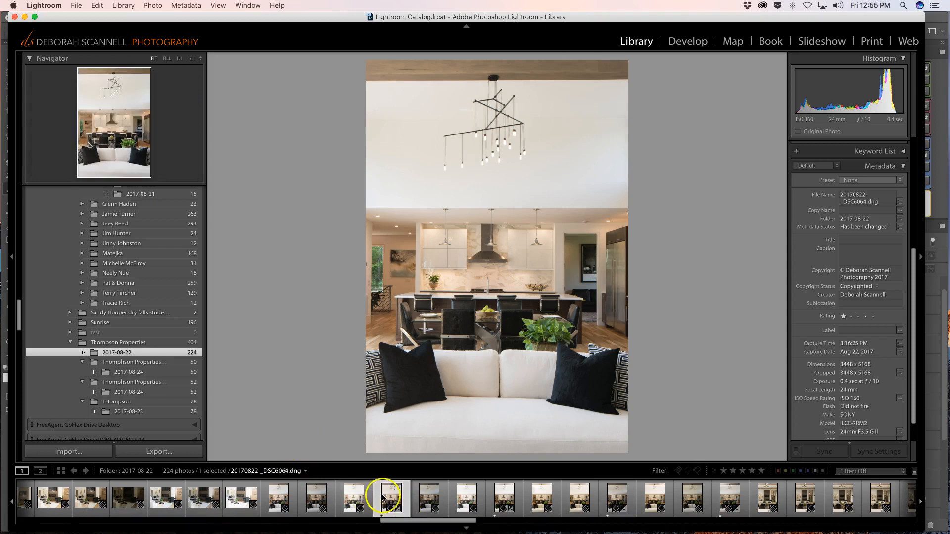
left_click(505, 499)
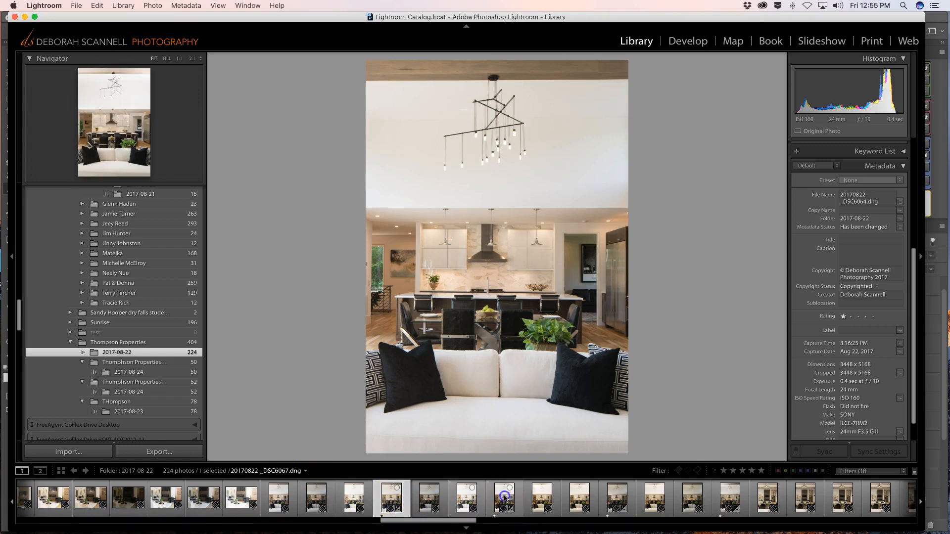
left_click(392, 498)
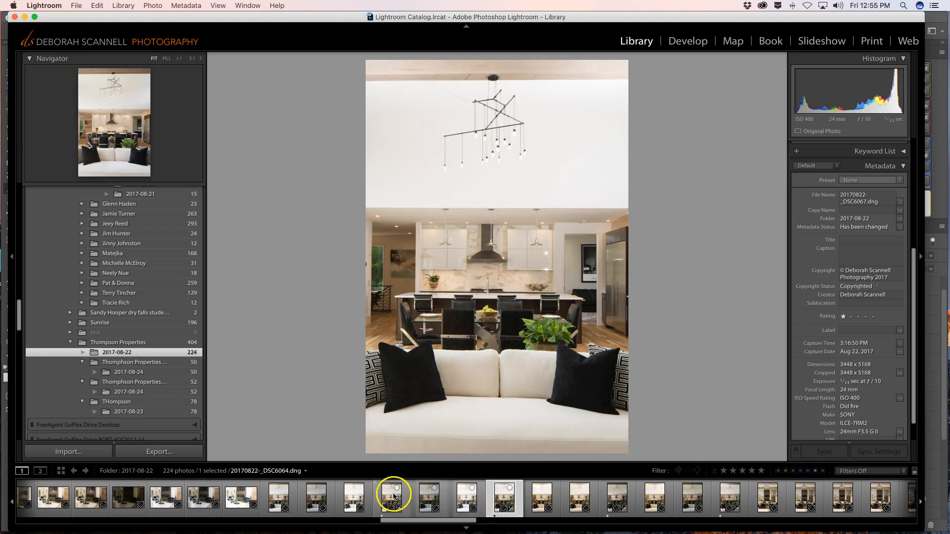
left_click(613, 497)
left_click(730, 500)
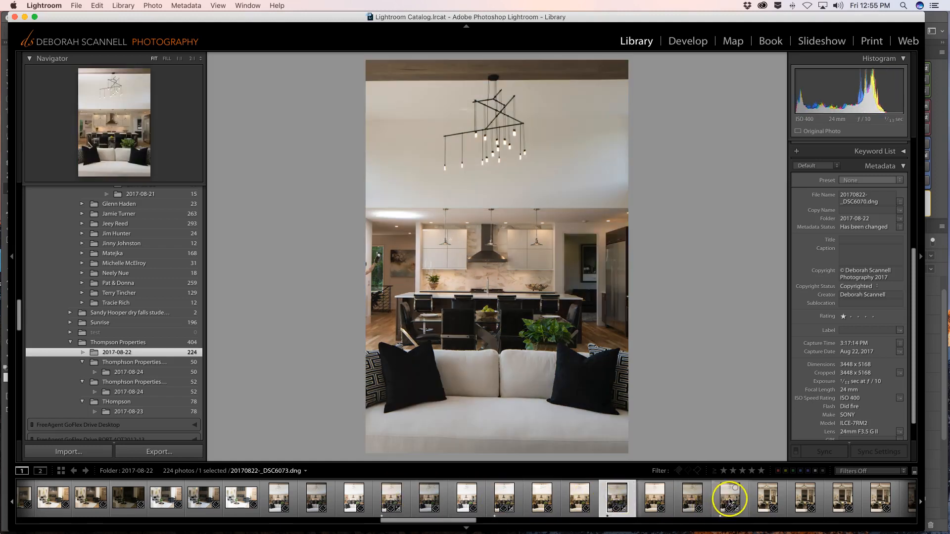
left_click(391, 499)
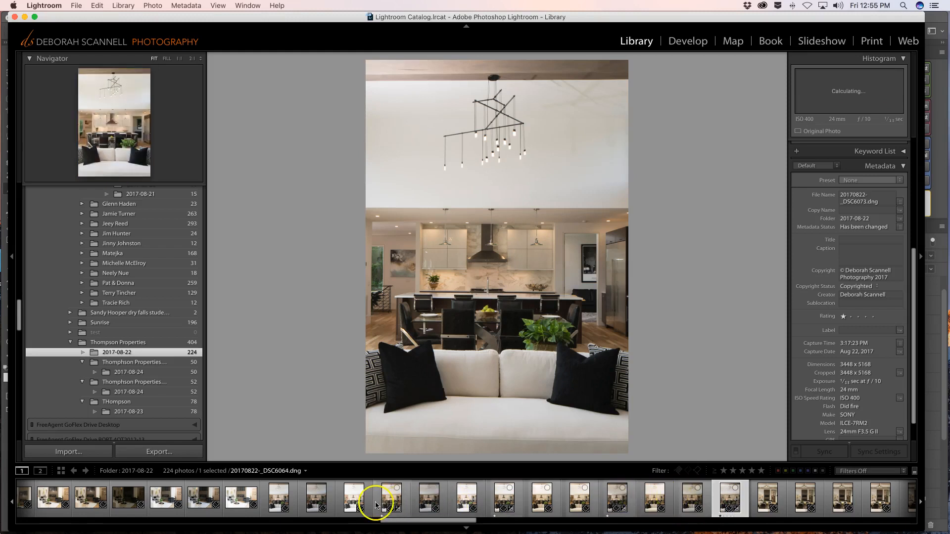
left_click(505, 496)
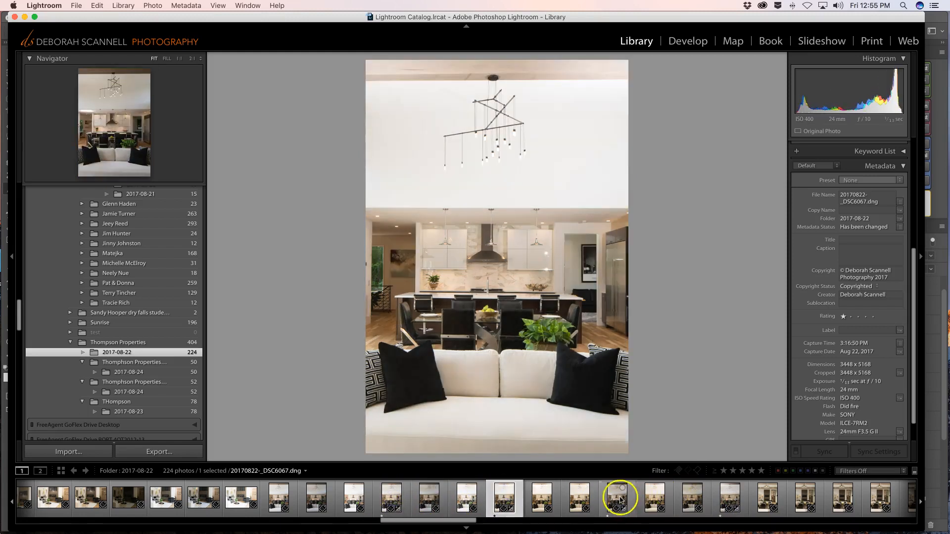
left_click(619, 497)
left_click(730, 499)
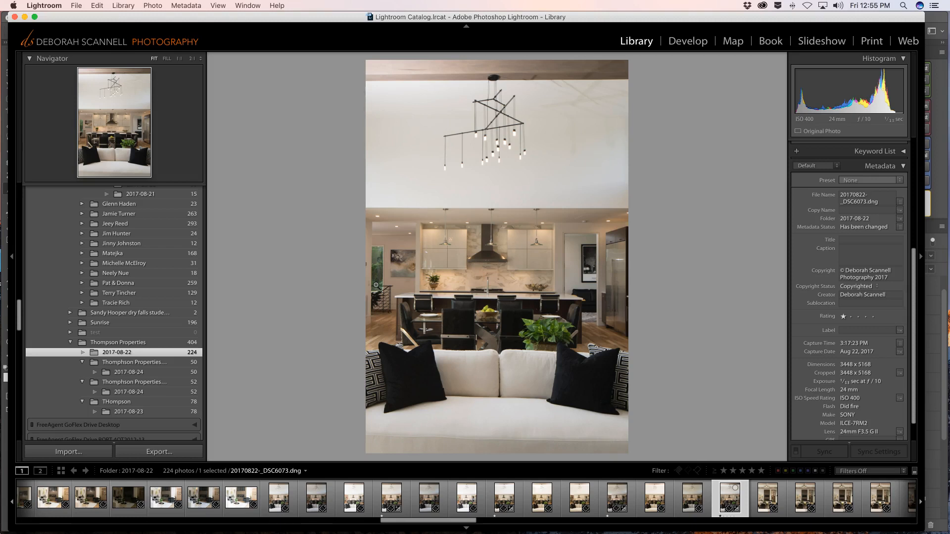
Step: Switch back to Photoshop and hide all layers of the _DSC6073 document, down to flash back rooms
mouse_move(248, 521)
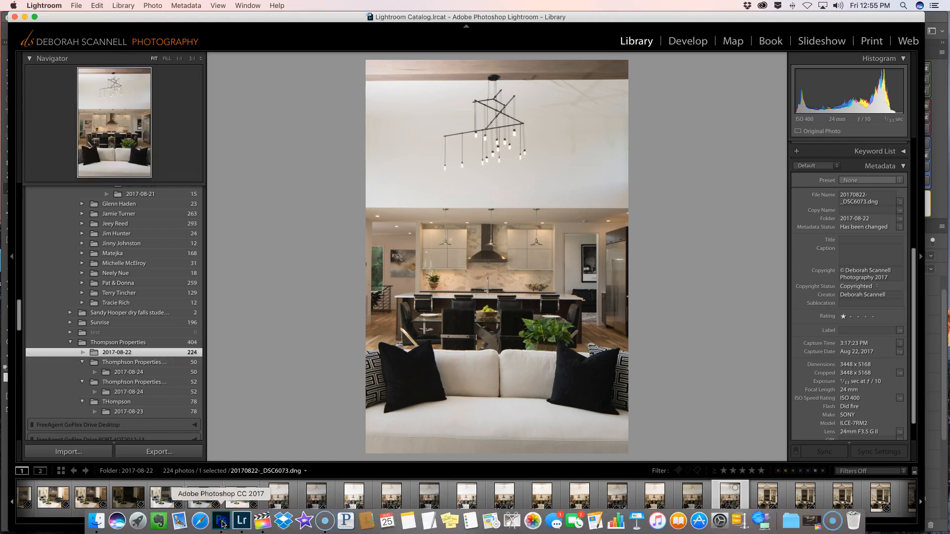
left_click(220, 520)
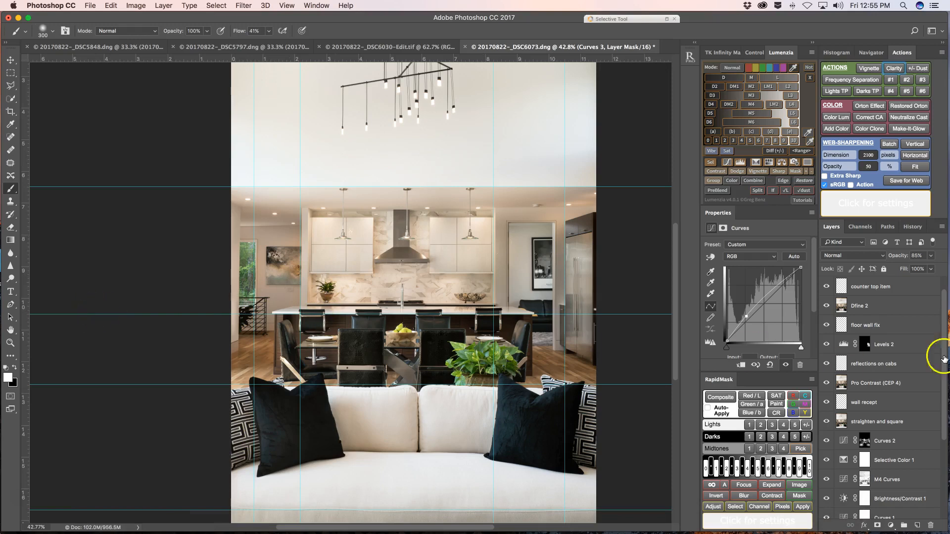
scroll(869, 380, "down", 5)
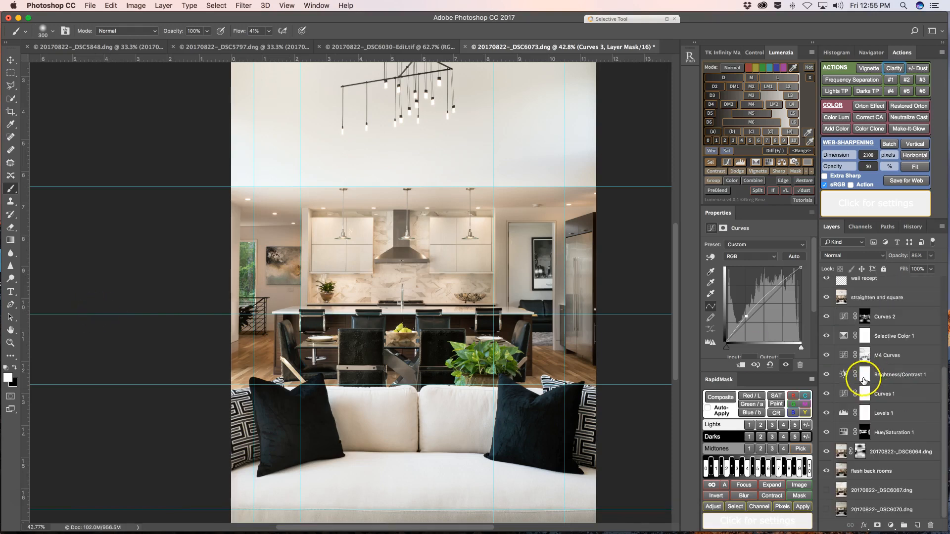
scroll(844, 297, "up", 5)
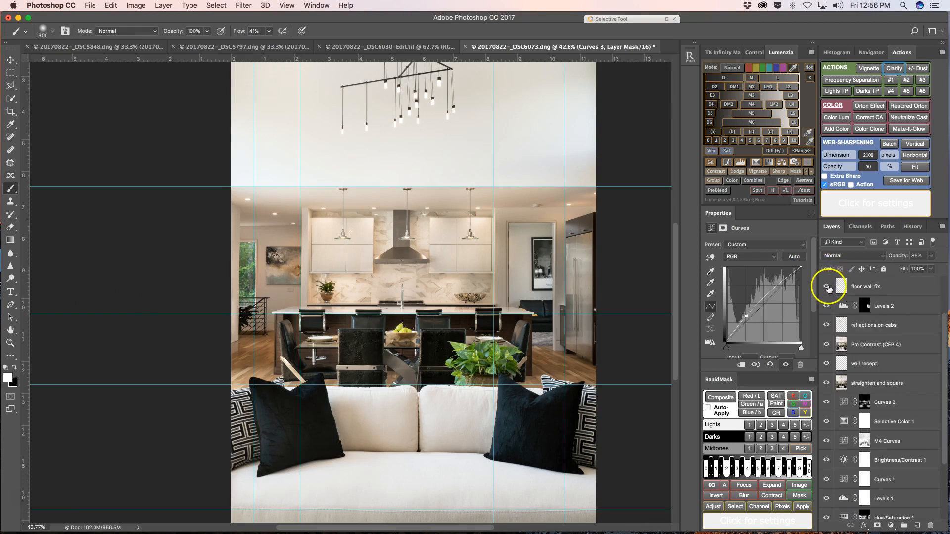
scroll(828, 287, "up", 2)
left_click_drag(830, 309, 826, 471)
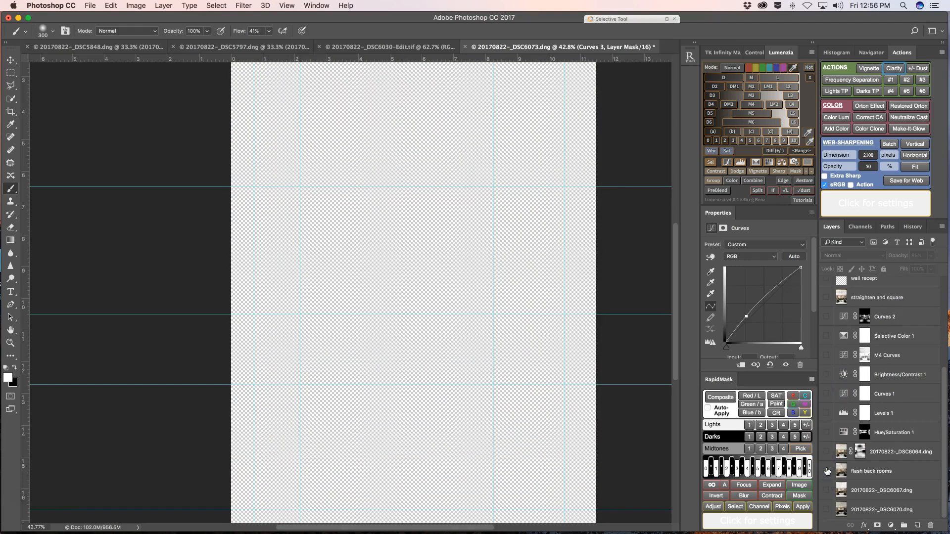
Step: Show the flash back rooms layer and the masked _DSC6064.dng layer, comparing the image with and without the masked one
left_click(827, 470)
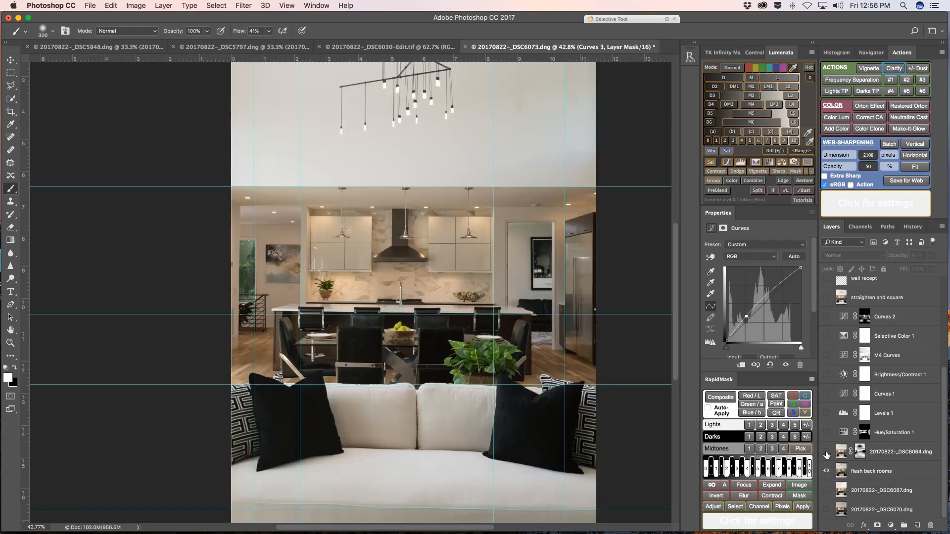
left_click(827, 452)
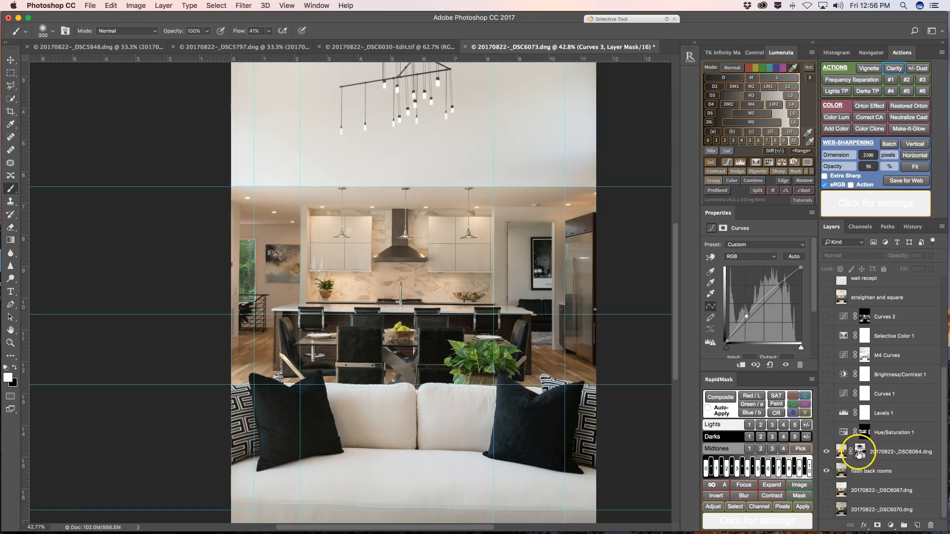
left_click(826, 452)
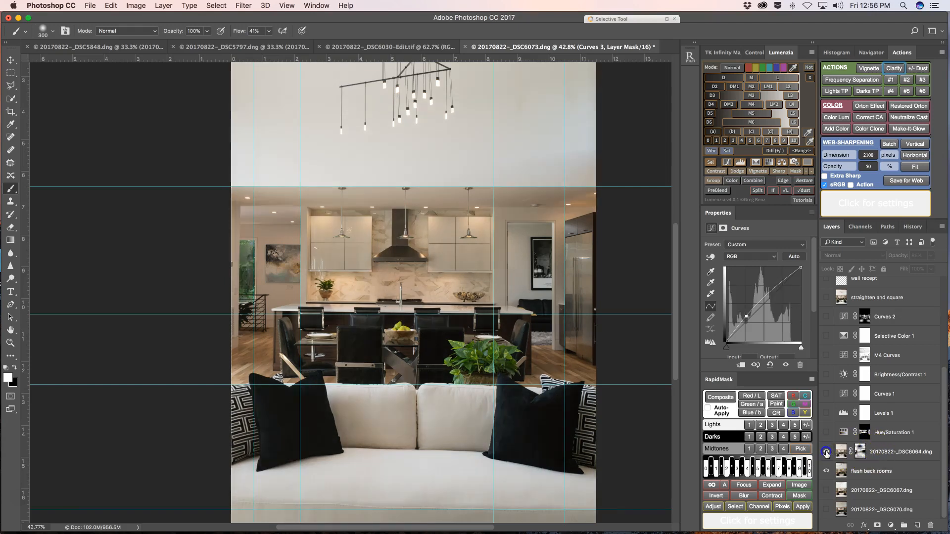
left_click(826, 452)
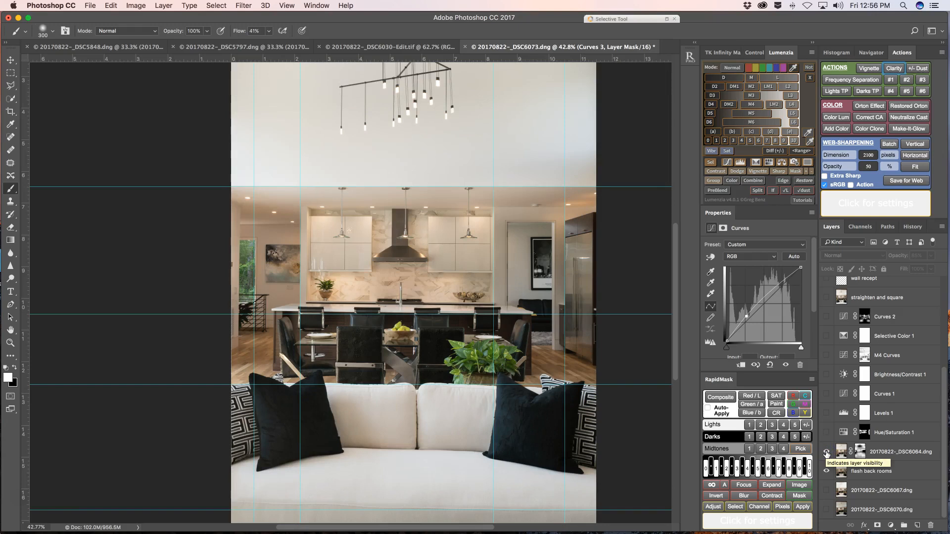
left_click(826, 452)
left_click(827, 452)
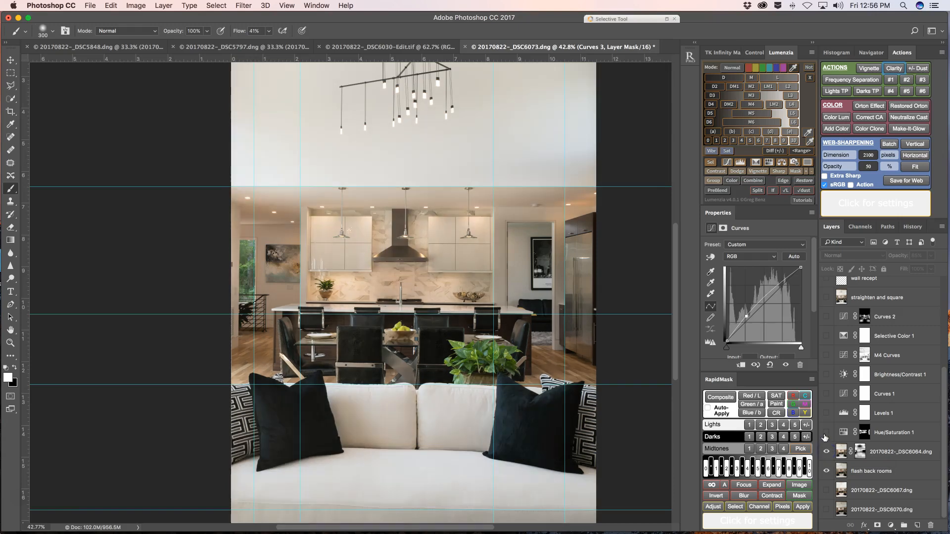
Step: Turn the Hue/Saturation 1 layer on and off to compare its effect, leaving it visible
left_click(826, 432)
left_click(825, 433)
left_click(826, 433)
left_click(826, 432)
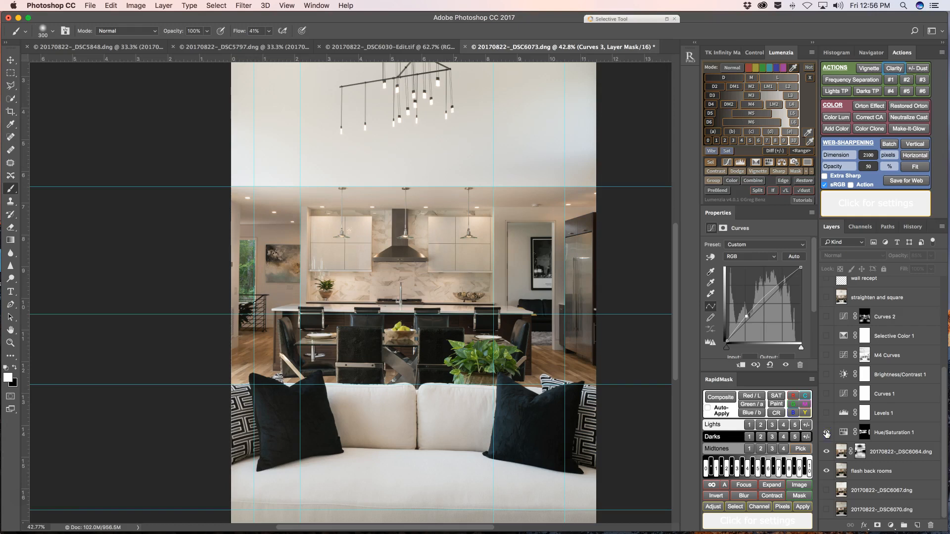
left_click(826, 434)
left_click(826, 433)
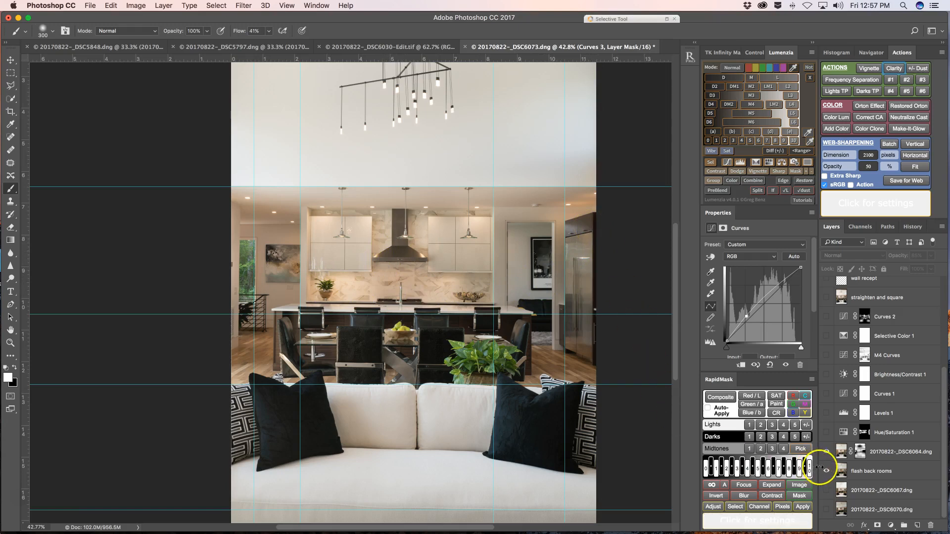
left_click(826, 433)
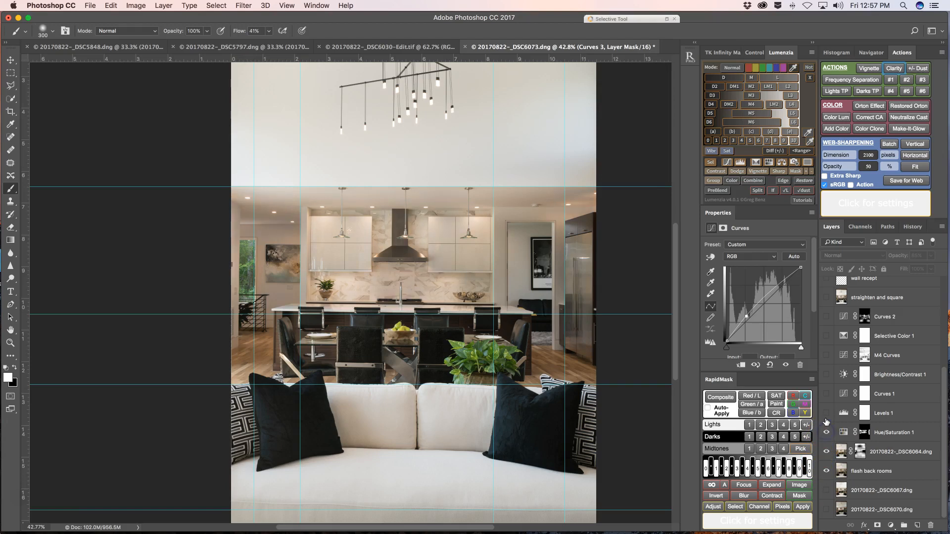
Step: Show the Levels 1 and Curves 1 layers, comparing the image with and without Curves 1
left_click(827, 413)
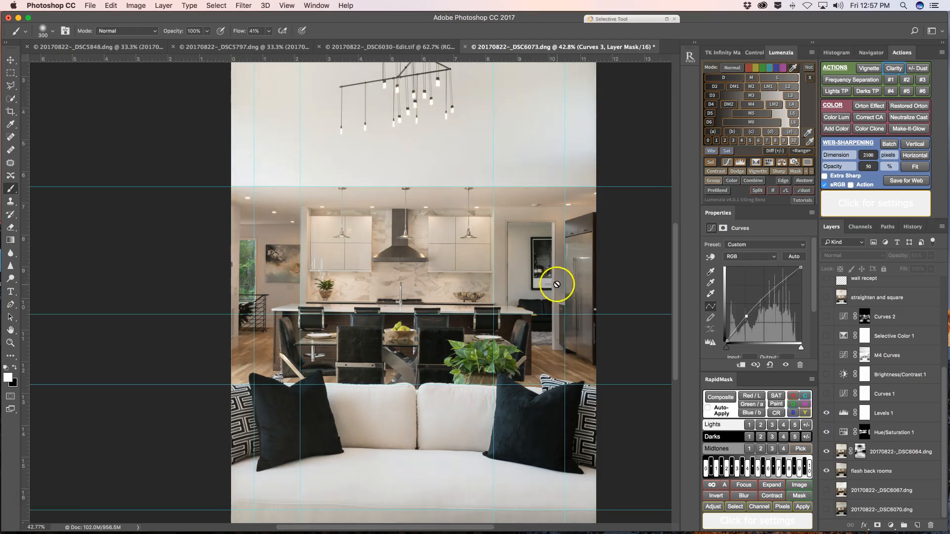
left_click(827, 394)
left_click(746, 317)
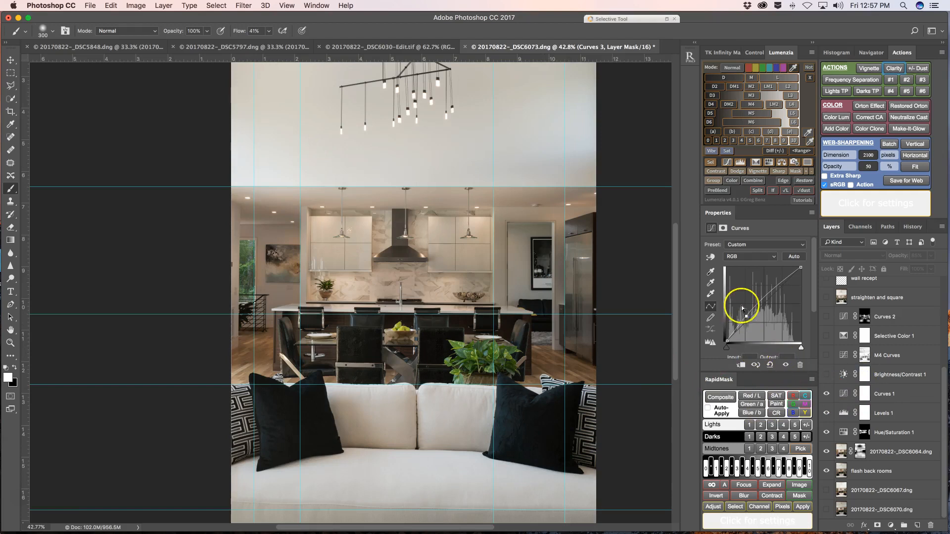
left_click(826, 394)
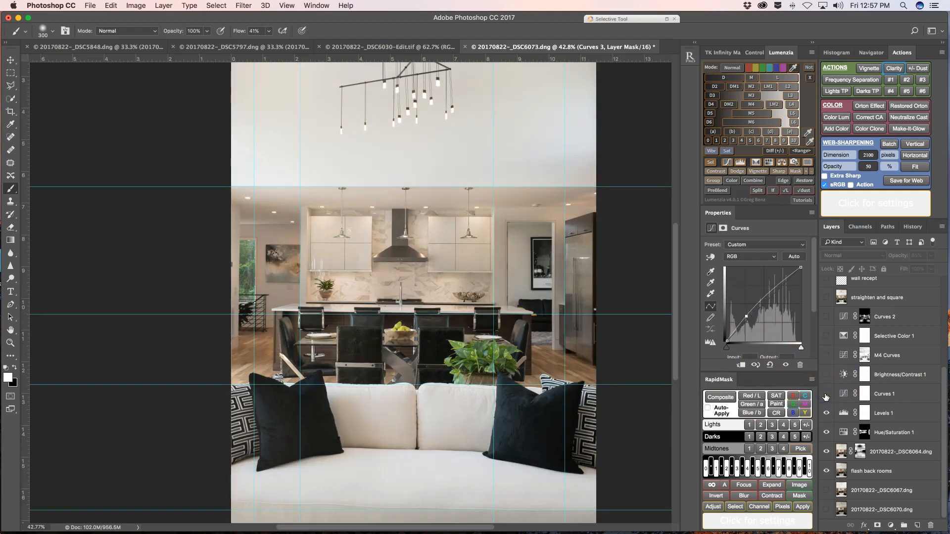
left_click(826, 394)
left_click(826, 394)
left_click(826, 395)
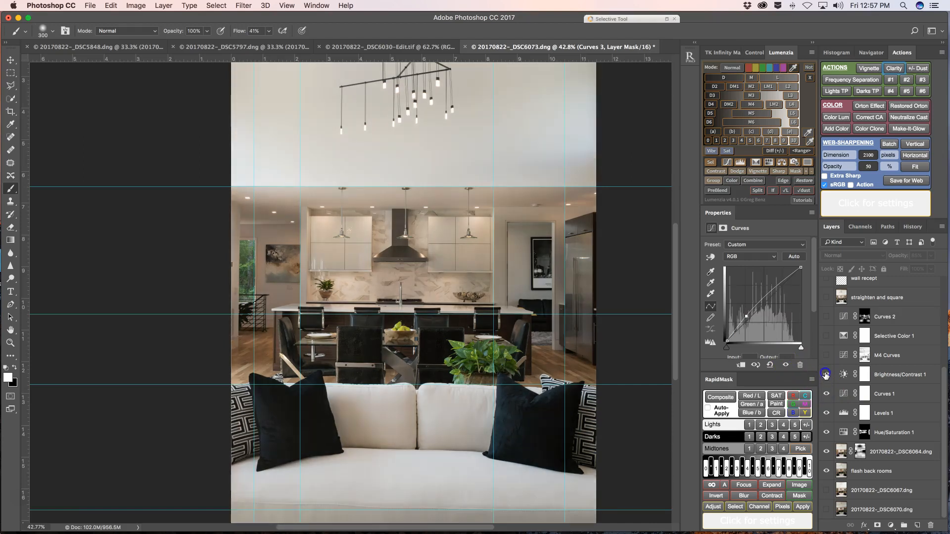
Step: Toggle the Brightness/Contrast 1 layer repeatedly to compare its effect, leaving it visible
left_click(826, 375)
left_click(826, 375)
left_click(826, 375)
left_click(826, 375)
left_click(826, 375)
left_click(826, 375)
left_click(826, 375)
left_click(826, 375)
left_click(826, 375)
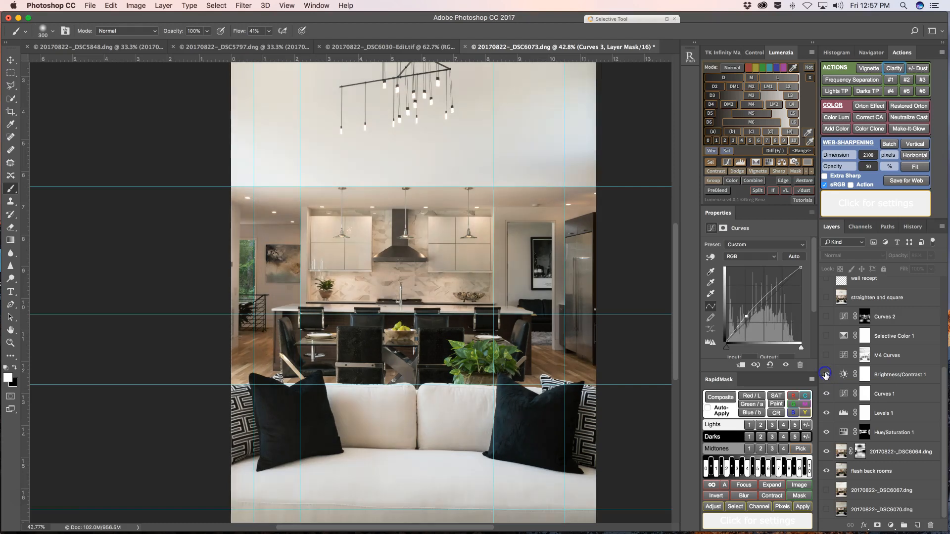
left_click(826, 374)
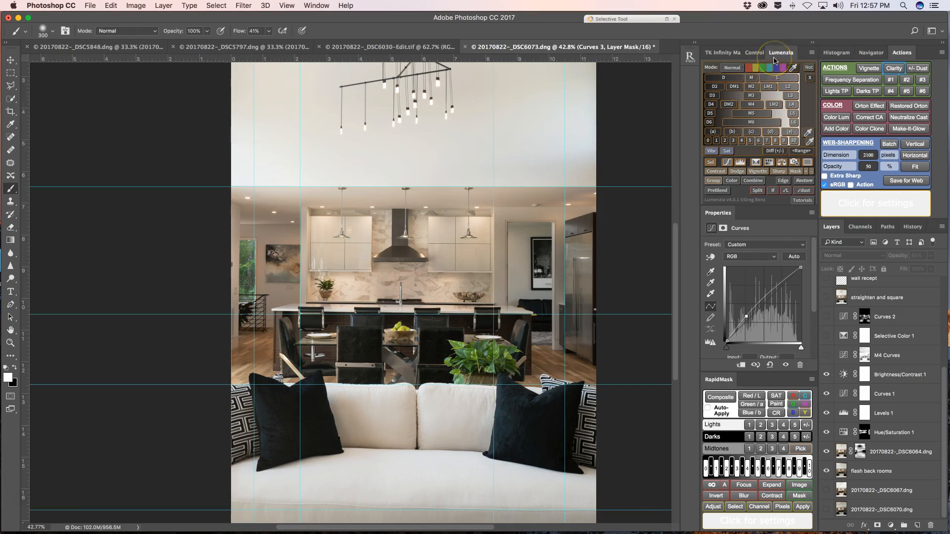
Step: Show the M4 Curves layer and compare the image with and without its luminosity-masked adjustment
left_click(751, 140)
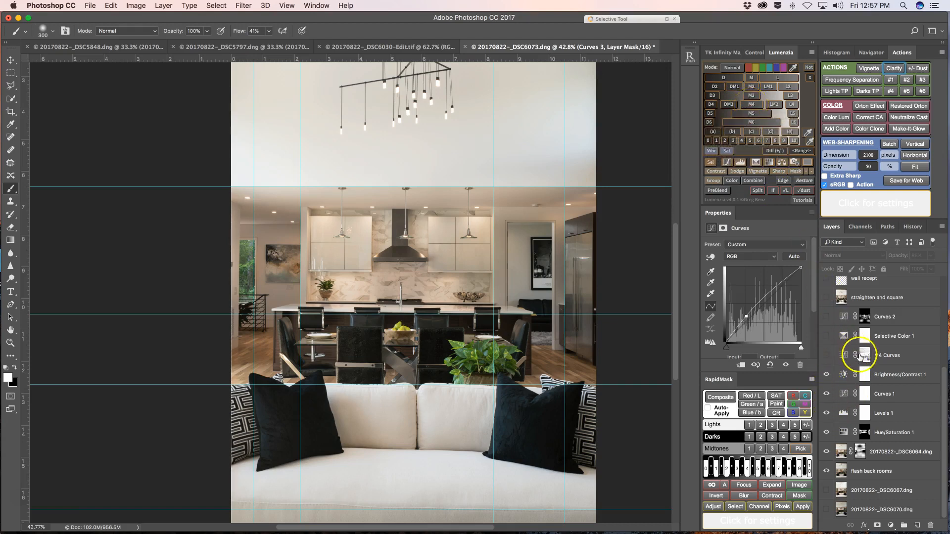
left_click(827, 355)
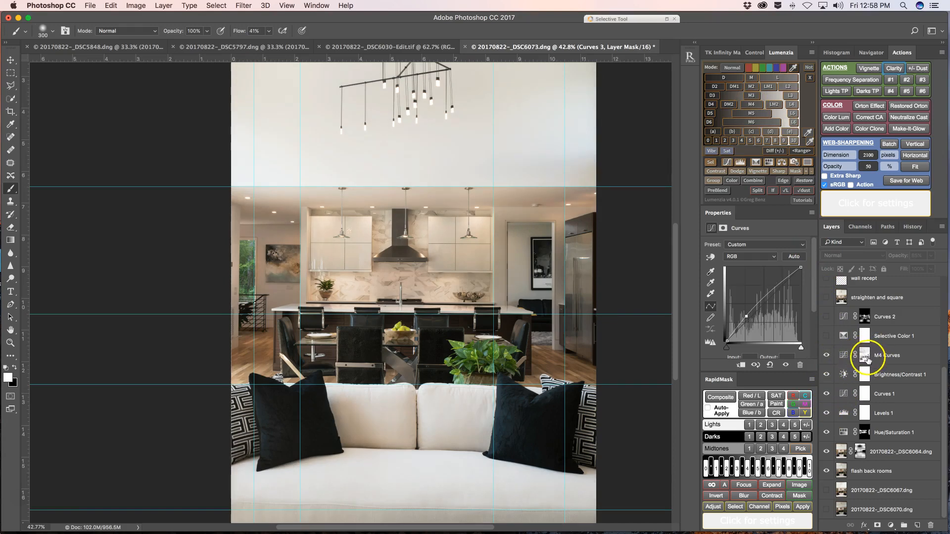
left_click(825, 356)
left_click(826, 356)
Step: Open the M4 Curves adjustment settings and examine the shadow and highlight points on its RGB curve
left_click(844, 356)
left_click(747, 320)
left_click(774, 295)
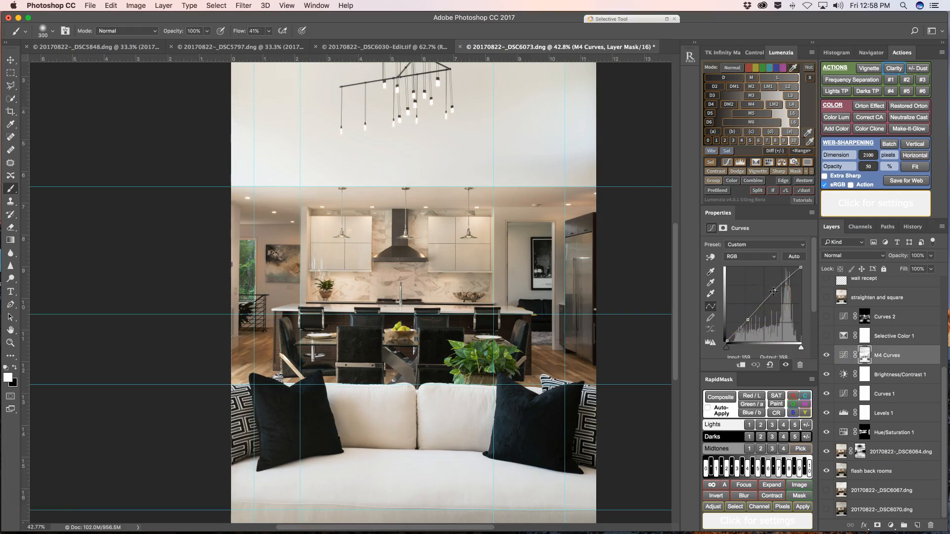
left_click(774, 291)
left_click(747, 320)
Step: Show the Selective Color 1 layer, open its settings, and compare the image with and without it
left_click(826, 336)
left_click(843, 337)
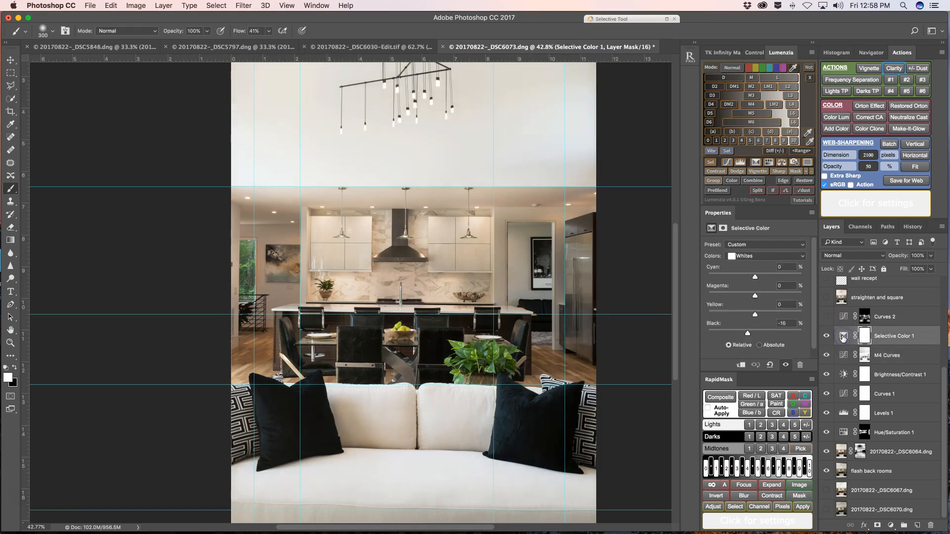
left_click(826, 338)
left_click(826, 338)
Step: For the Whites in Selective Color 1, try a much lower Black value, settling on about -11%
left_click(748, 256)
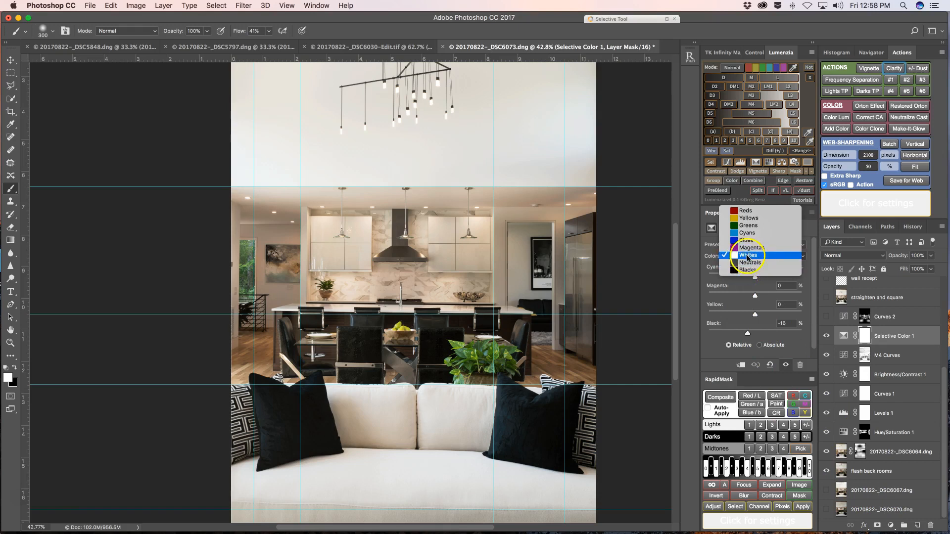
left_click(748, 256)
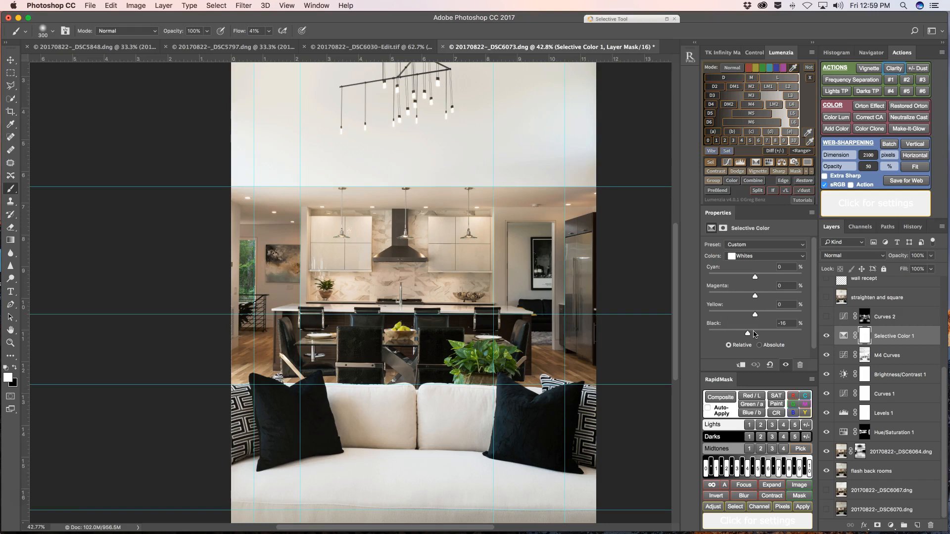
left_click_drag(748, 332, 745, 334)
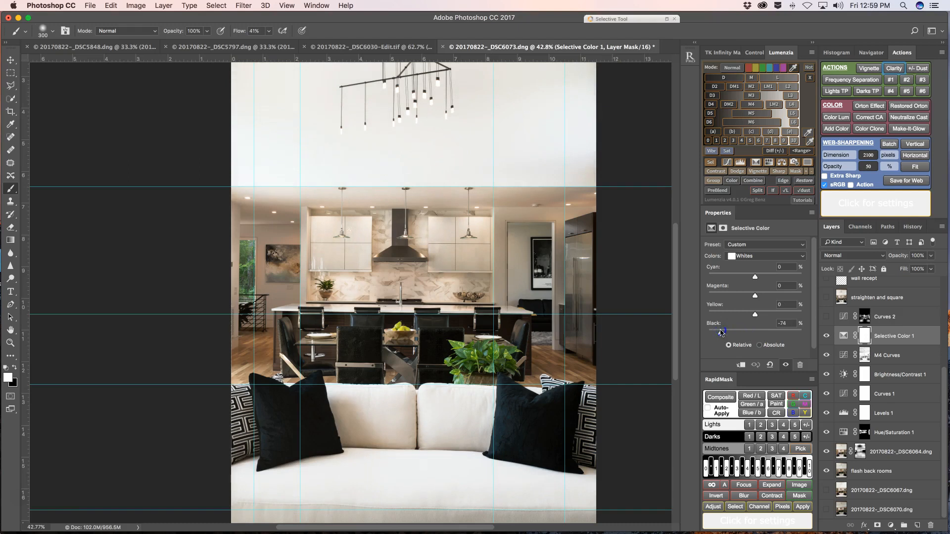
left_click_drag(734, 332, 755, 329)
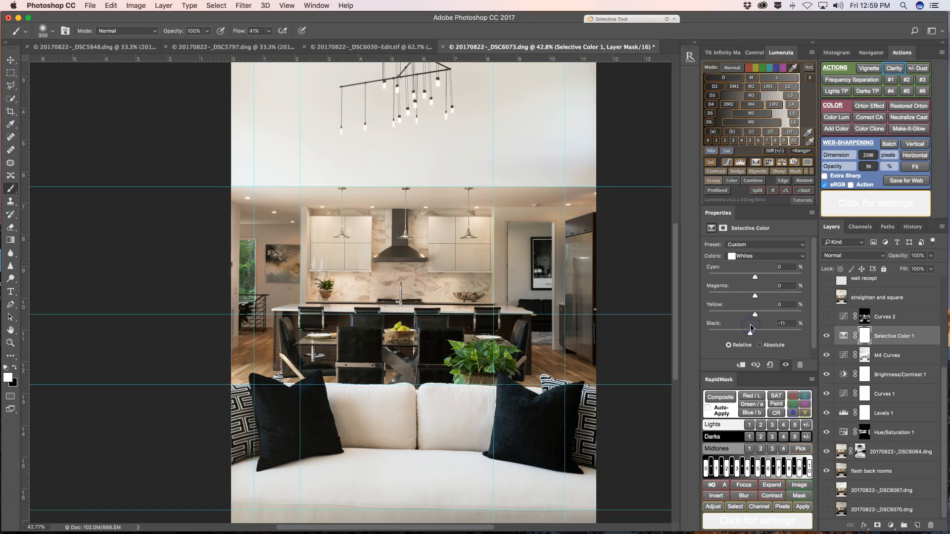
Step: Examine the Neutrals and Blacks settings of the Selective Color 1 adjustment
left_click(764, 257)
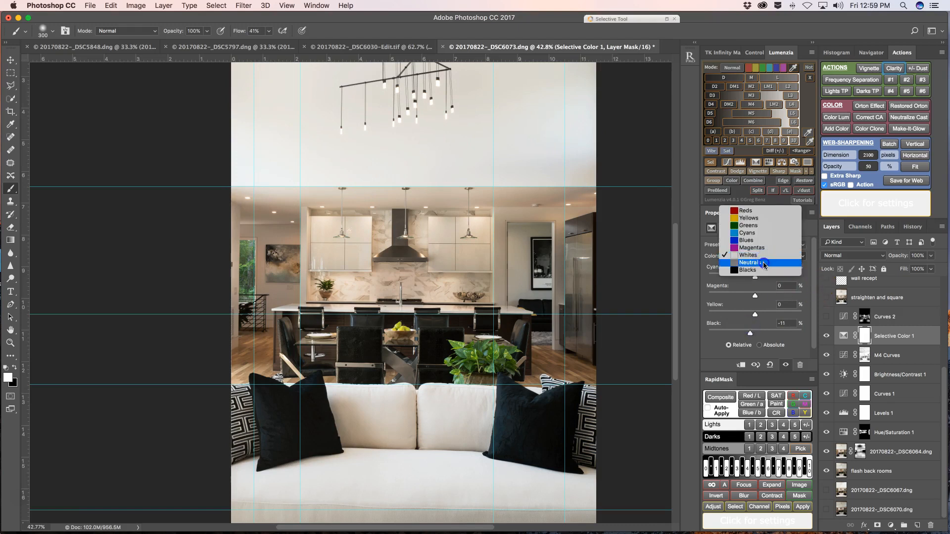
left_click(763, 263)
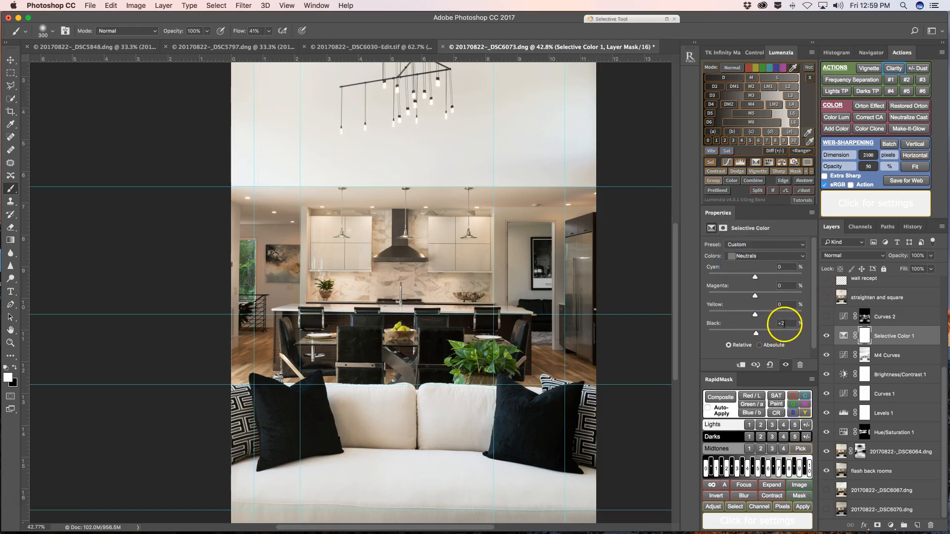
left_click(749, 261)
left_click(749, 266)
Step: Show the Curves 2 layer and compare the kitchen area with and without its masked adjustment
left_click(825, 317)
left_click(825, 318)
left_click(826, 318)
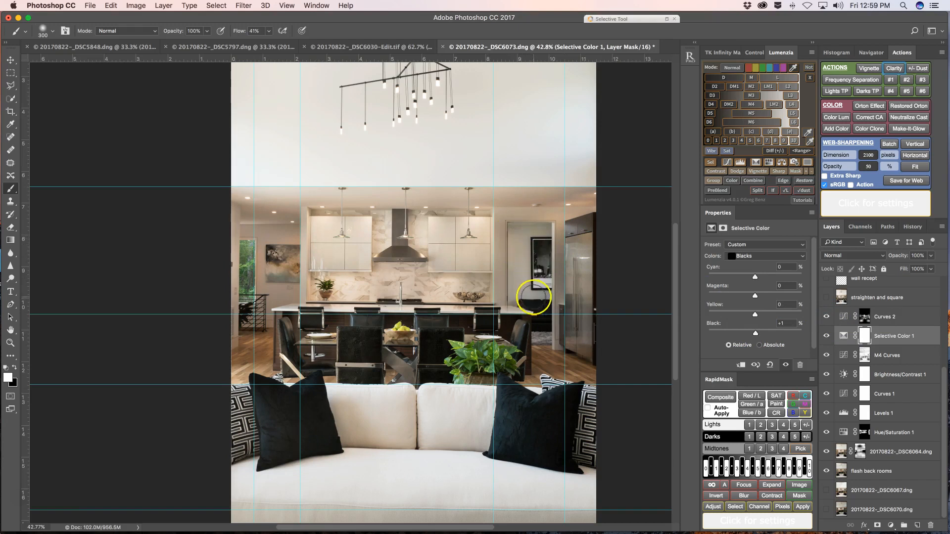
left_click(825, 318)
left_click(826, 317)
left_click(826, 317)
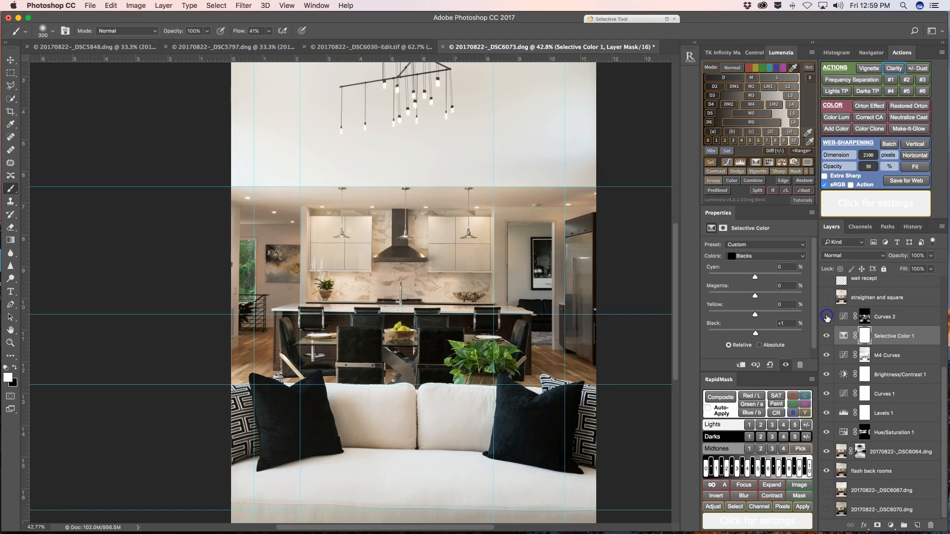
left_click(826, 317)
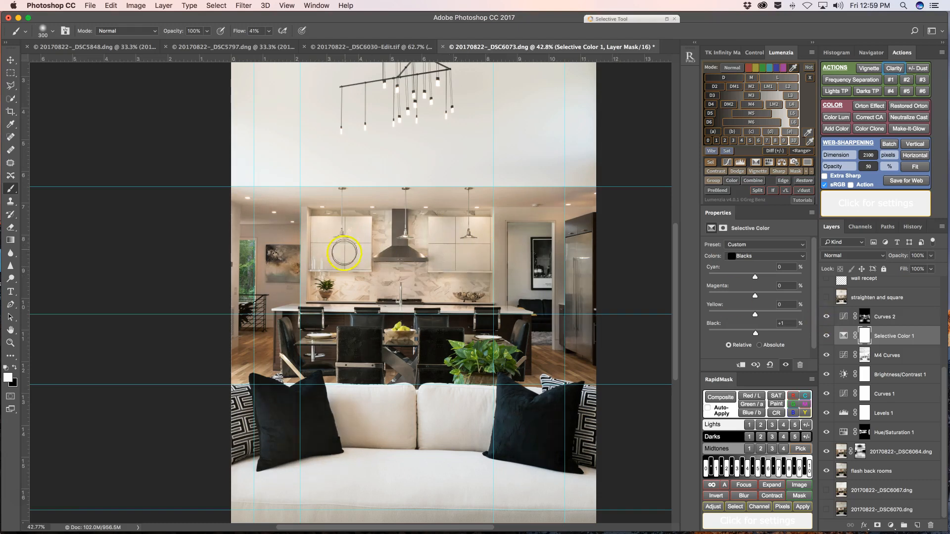
left_click(826, 317)
left_click(827, 317)
left_click(826, 317)
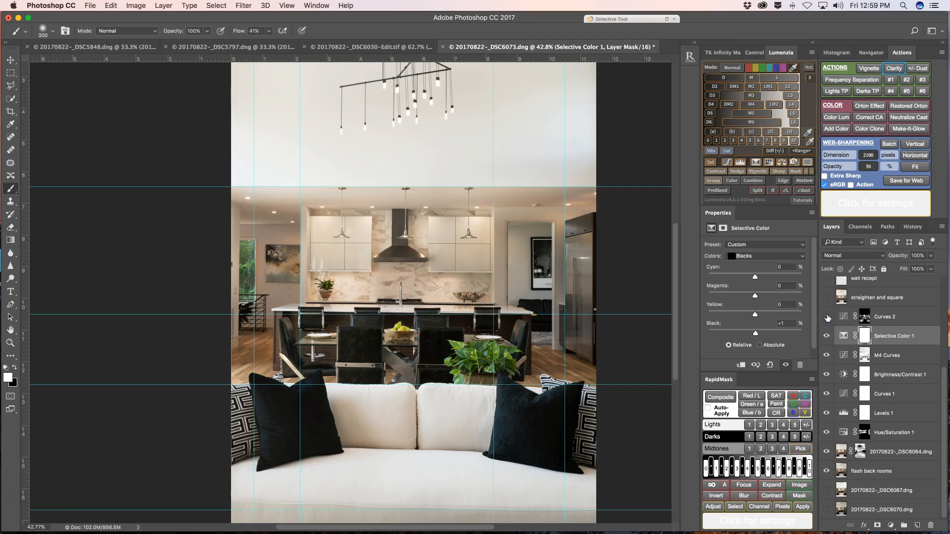
left_click(826, 317)
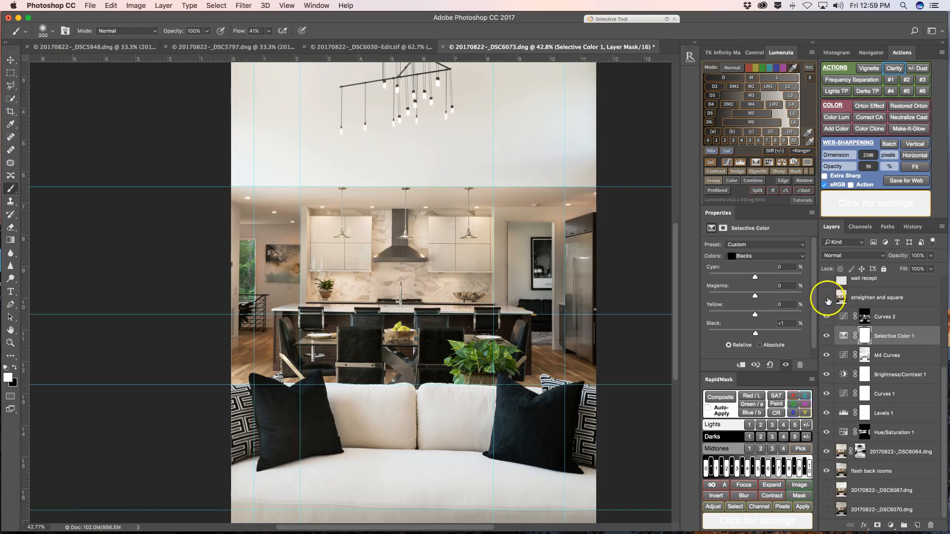
Step: Briefly compare the image with and without the straighten and square layer, leaving the layer hidden
scroll(829, 301, "up", 3)
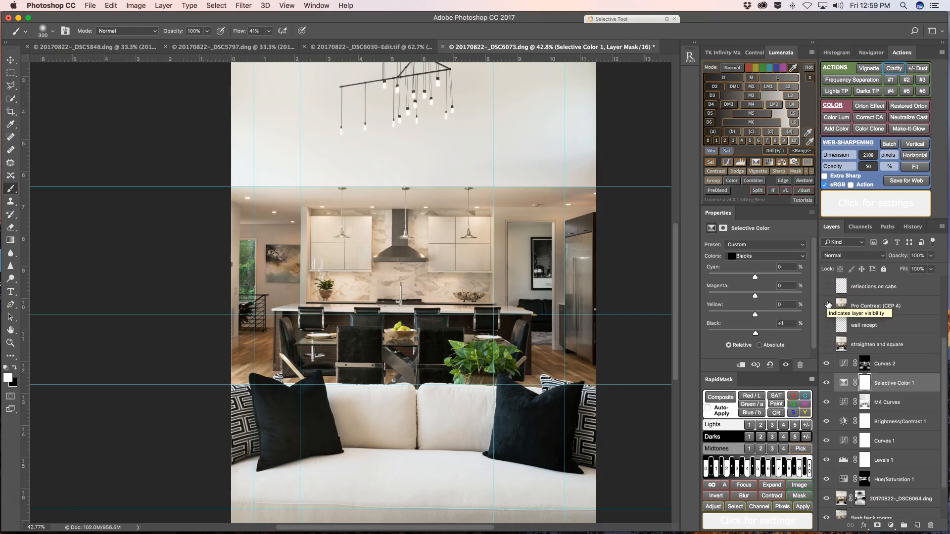
scroll(826, 309, "down", 1)
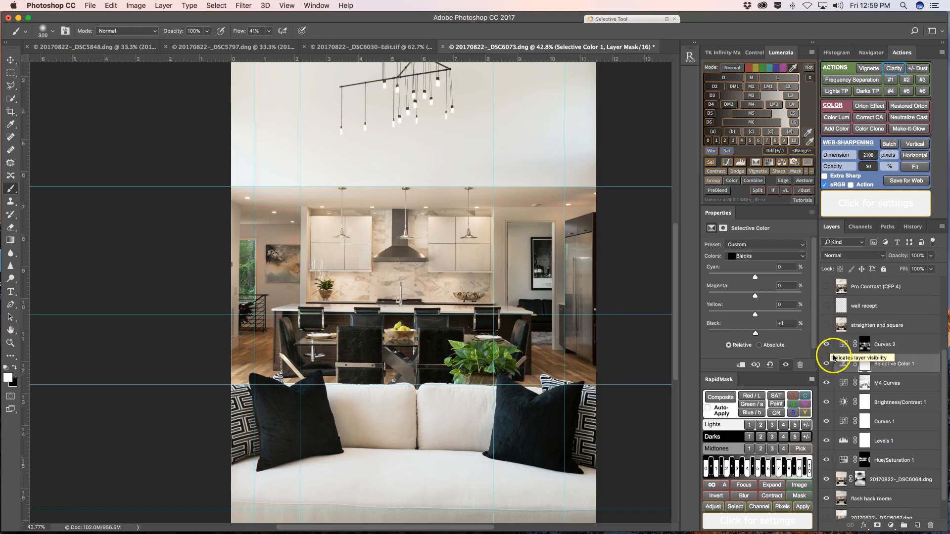
left_click(826, 325)
left_click(825, 326)
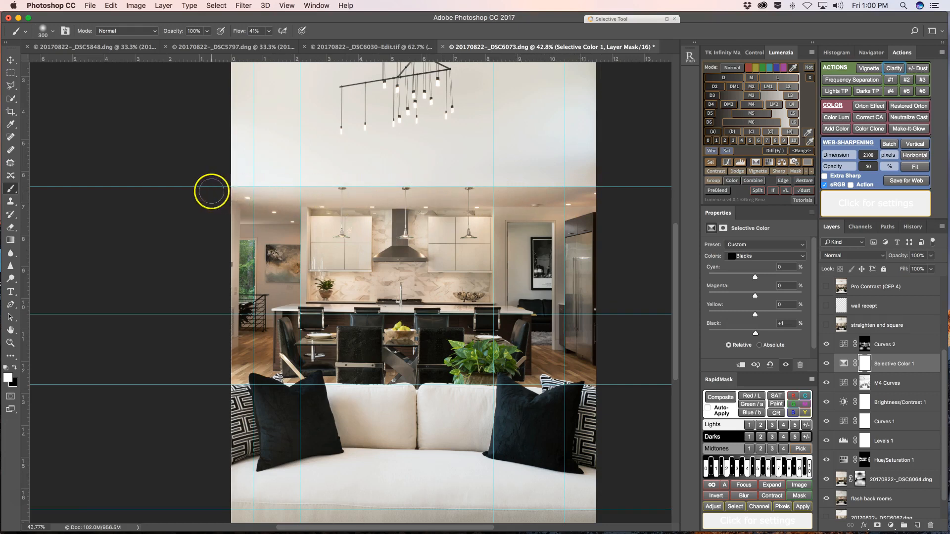
Step: Select the hidden straighten and square layer and examine the uncorrected island countertop and room lines against the guides
mouse_move(210, 190)
left_mouse_down()
mouse_move(218, 243)
mouse_move(297, 267)
mouse_move(330, 304)
mouse_move(331, 321)
mouse_move(283, 323)
mouse_move(482, 324)
left_mouse_up()
mouse_move(481, 325)
left_mouse_down()
mouse_move(383, 358)
mouse_move(280, 452)
mouse_move(249, 513)
mouse_move(415, 434)
mouse_move(675, 322)
left_mouse_up()
scroll(677, 329, "down", 1)
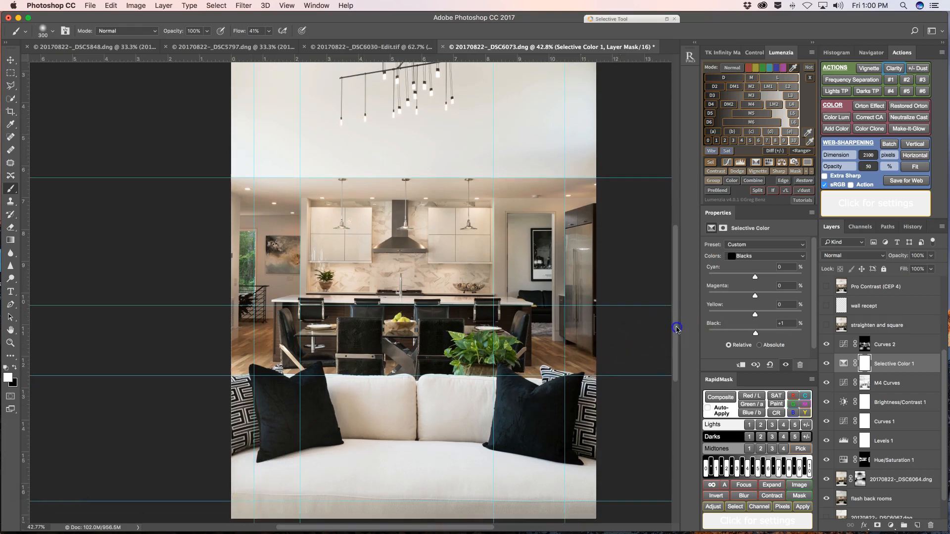
scroll(676, 329, "down", 3)
left_click(870, 326)
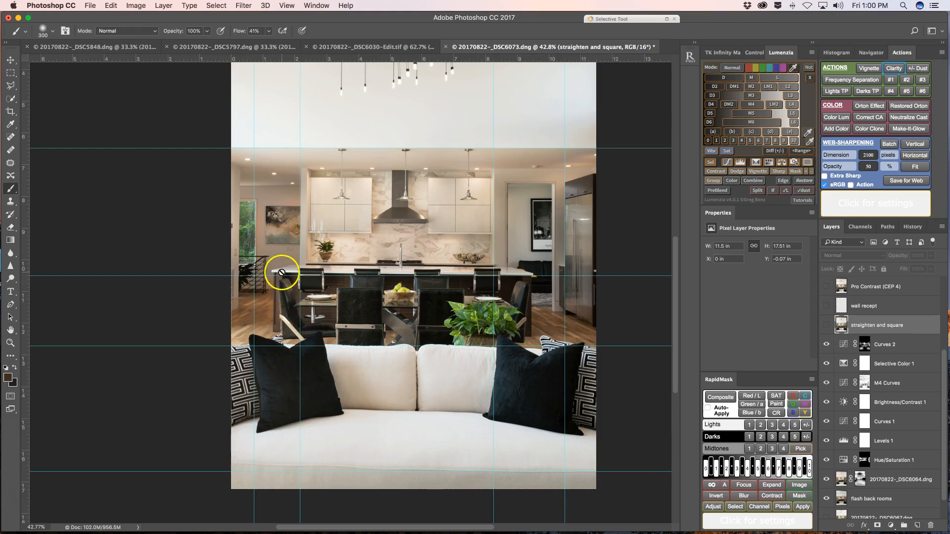
scroll(280, 275, "up", 5)
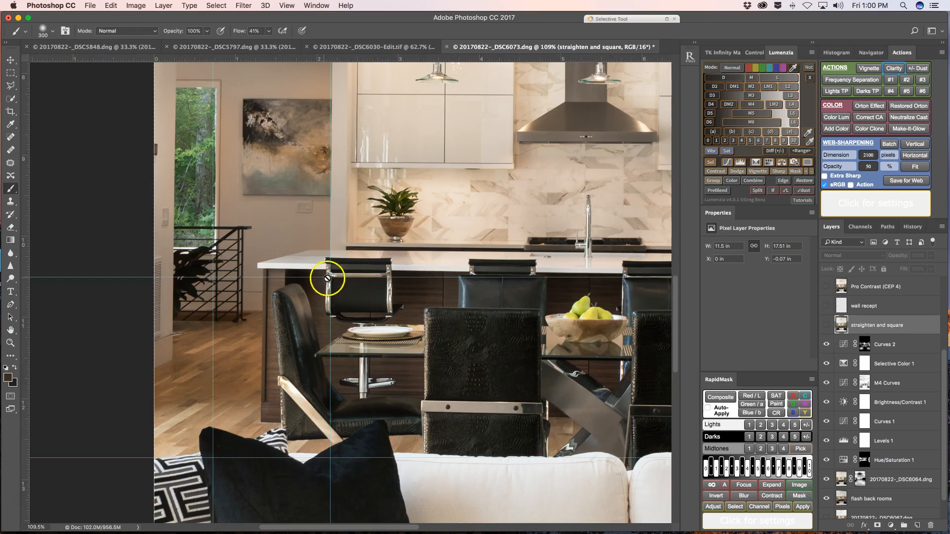
left_click_drag(402, 298, 219, 292)
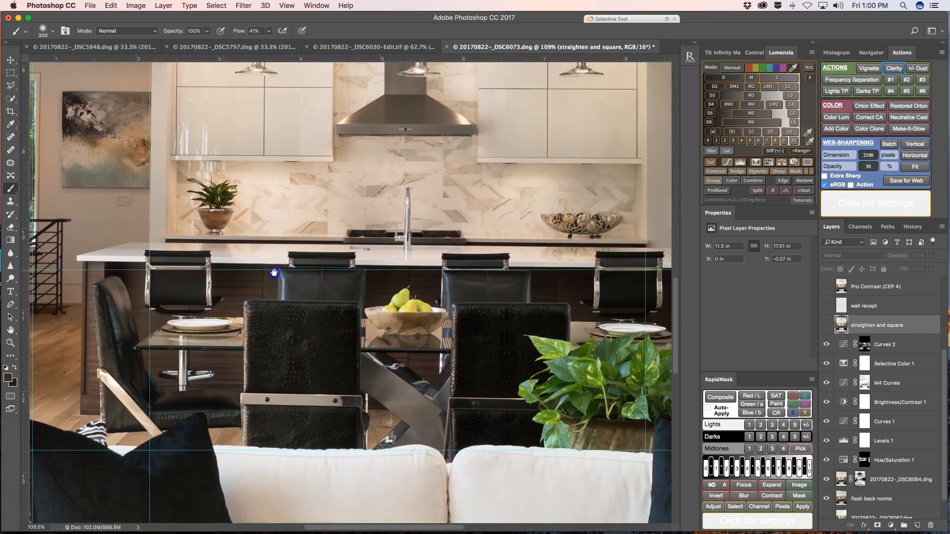
left_click_drag(443, 282, 344, 275)
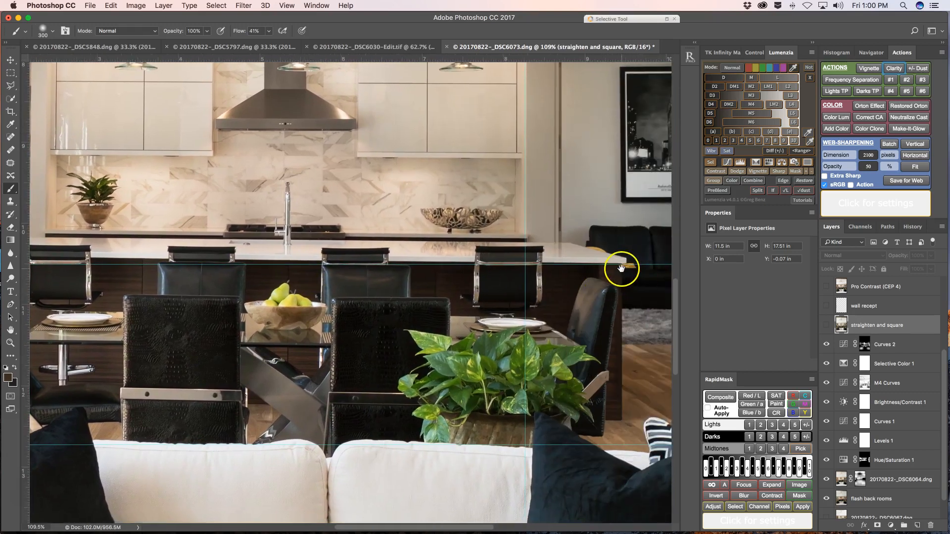
scroll(407, 293, "up", 2)
scroll(406, 293, "down", 15)
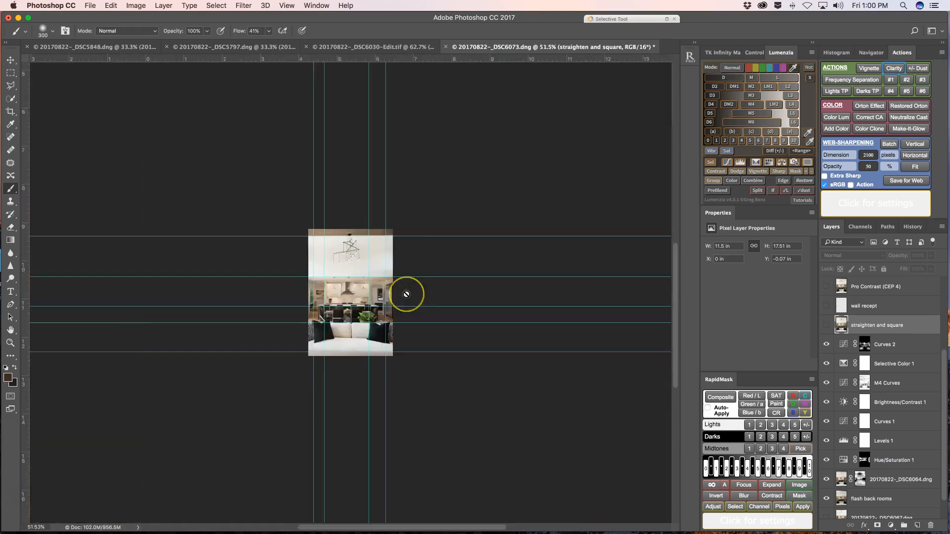
scroll(406, 294, "up", 8)
scroll(406, 294, "down", 5)
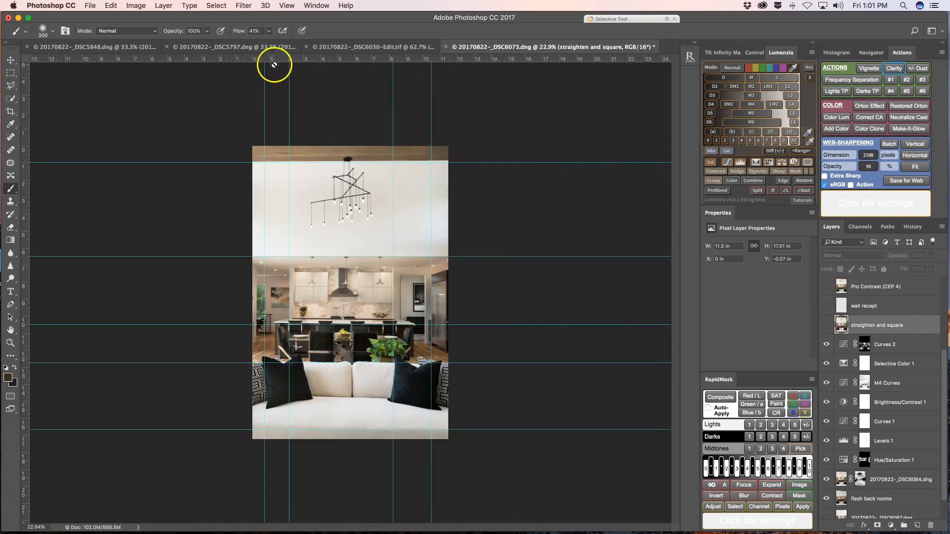
Step: Show the straighten and square layer and compare the sofa and kitchen lines with and without the correction
left_click(824, 325)
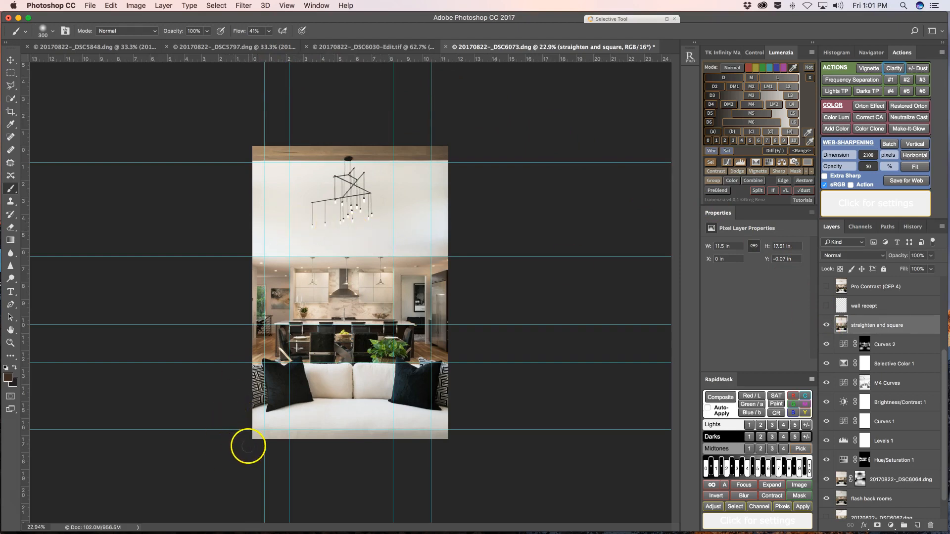
scroll(248, 446, "up", 5)
left_click_drag(272, 446, 299, 346)
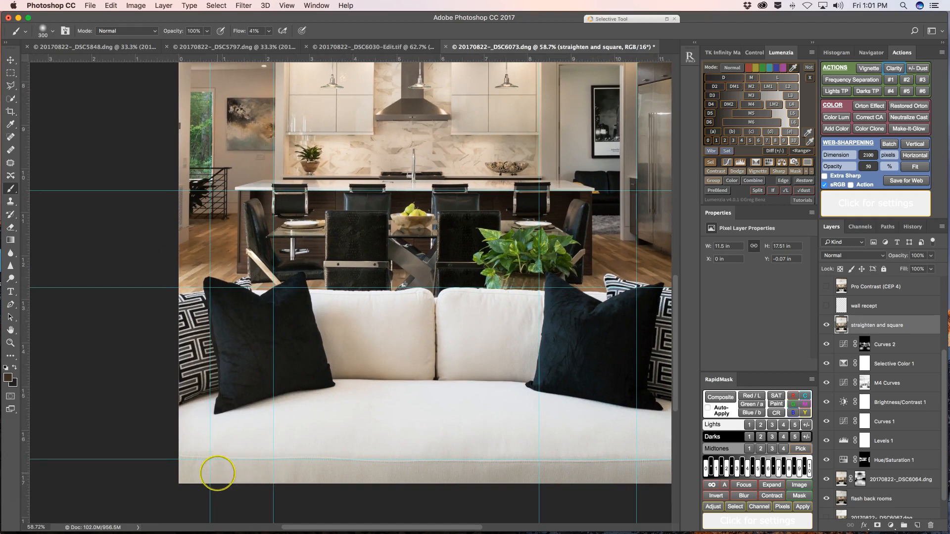
left_click(827, 326)
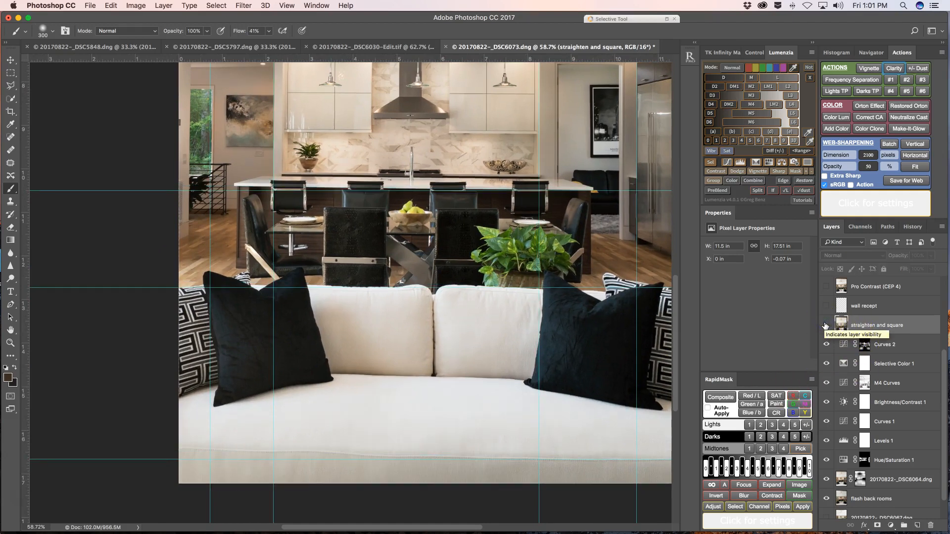
left_click(826, 325)
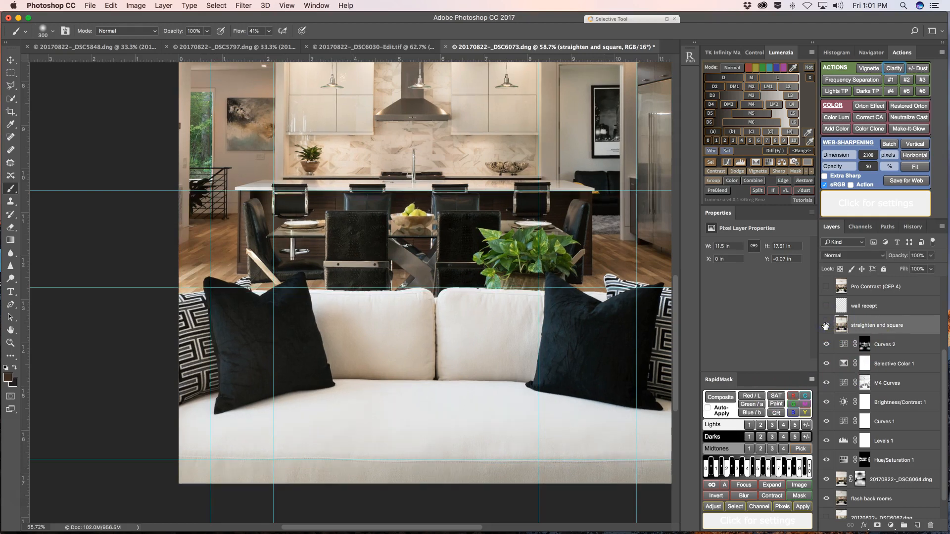
left_click(826, 325)
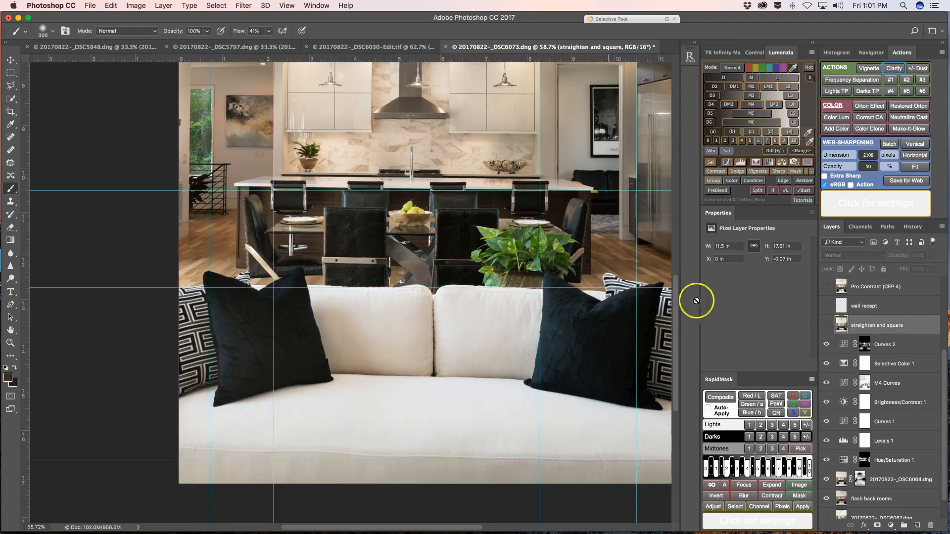
left_click(826, 325)
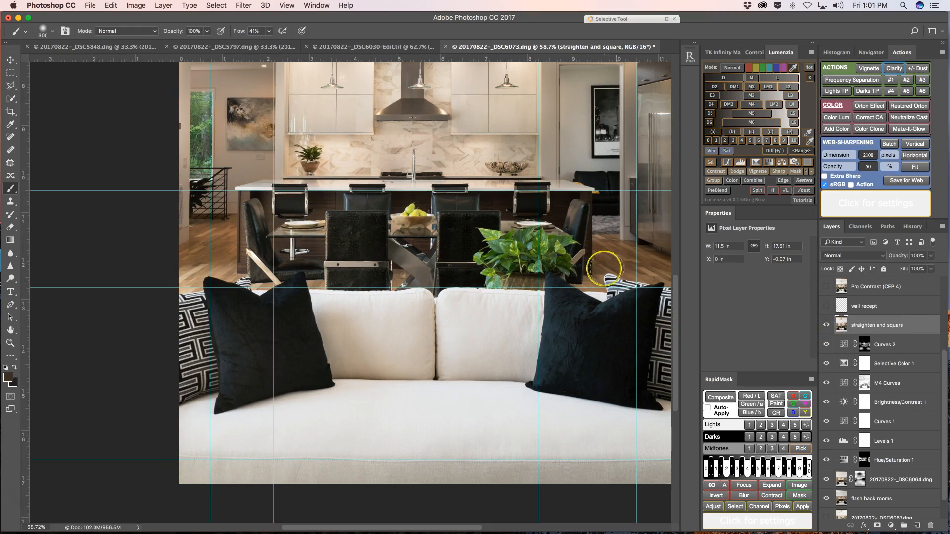
key("super+minus")
key("super+minus")
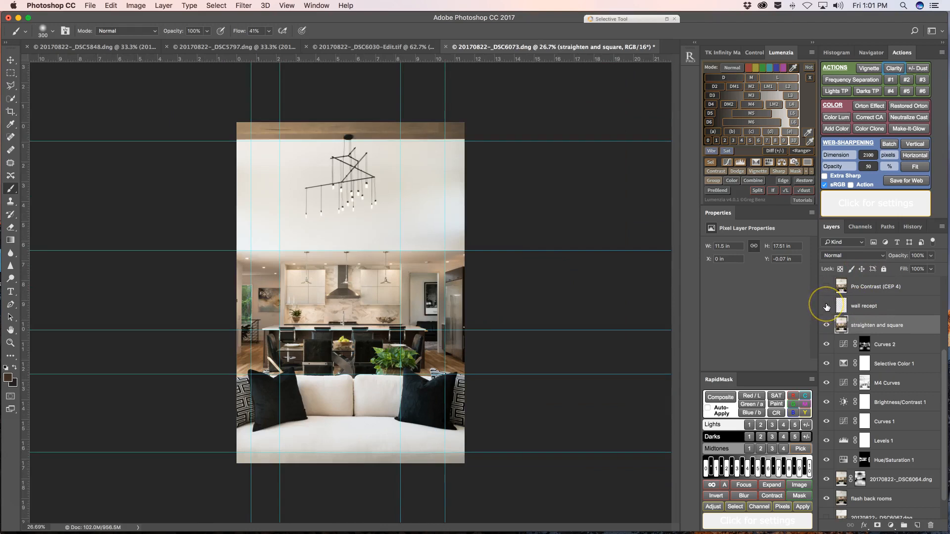
Step: Show the wall recept, Pro Contrast (CEP 4) and reflections on cabs layers
scroll(452, 310, "up", 3)
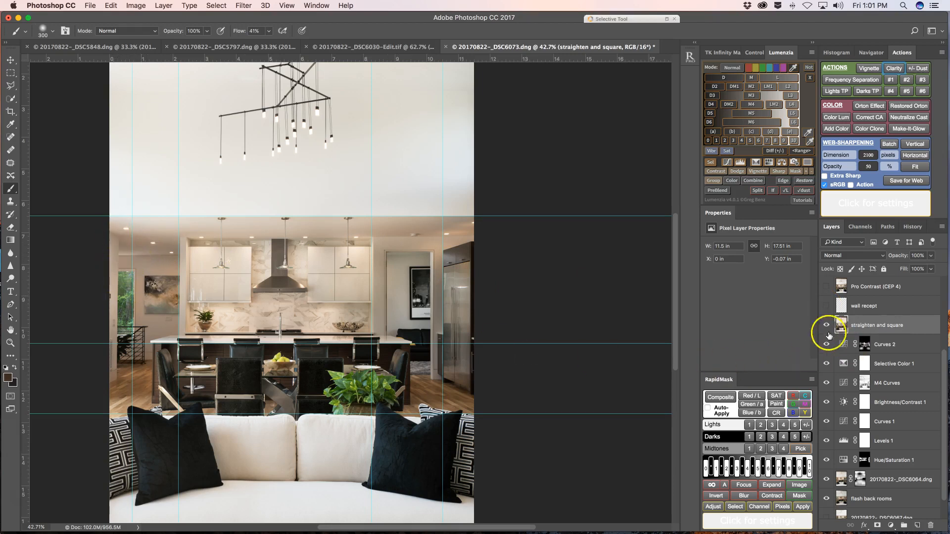
left_click(826, 306)
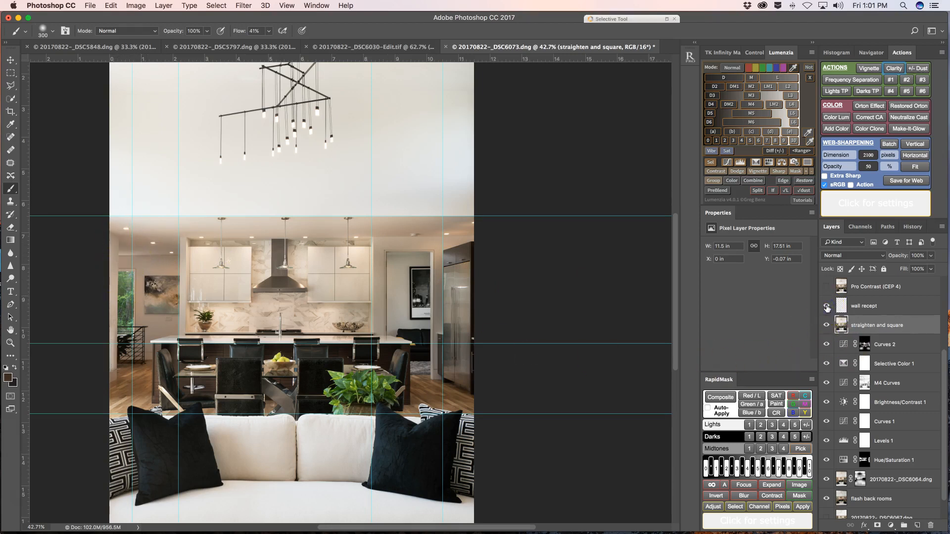
left_click(826, 287)
scroll(827, 296, "up", 3)
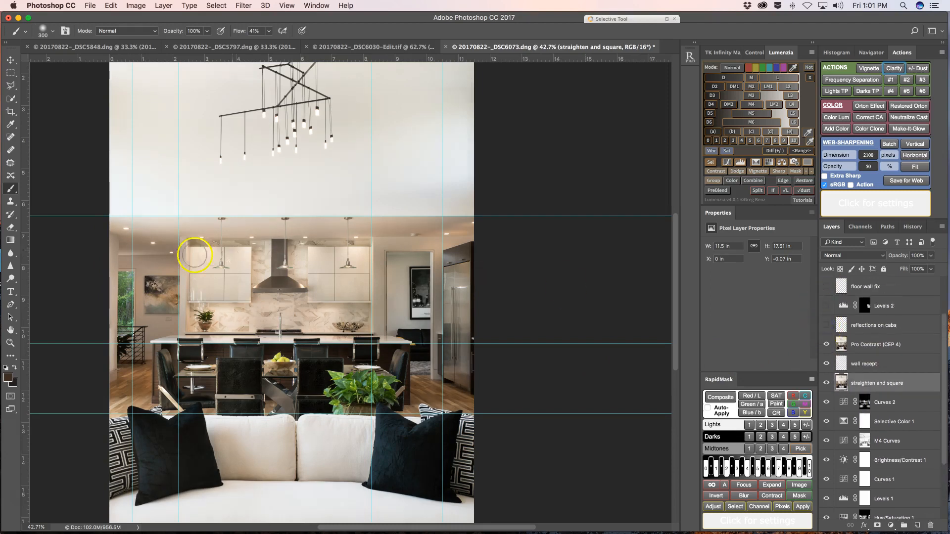
left_click(826, 325)
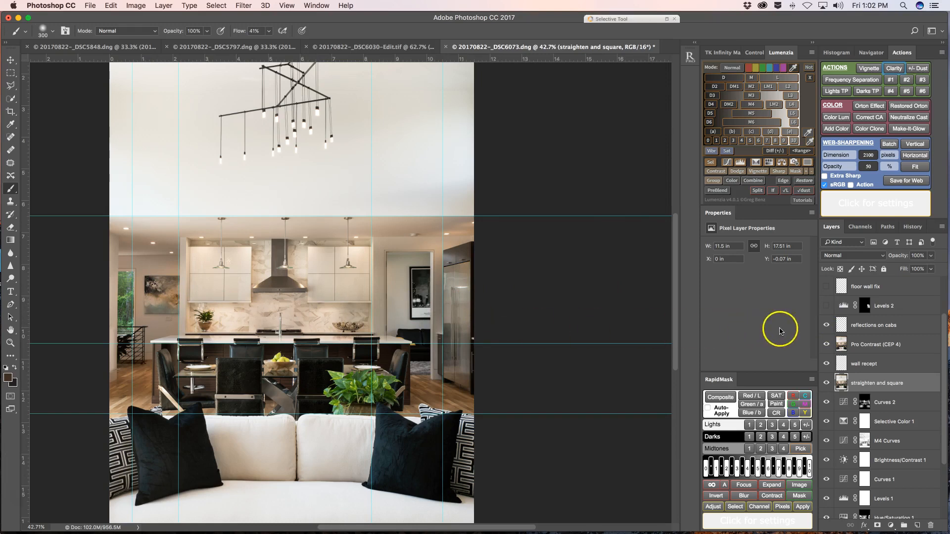
Step: Show the Levels 2 layer and compare the image with and without its masked adjustment
left_click(825, 306)
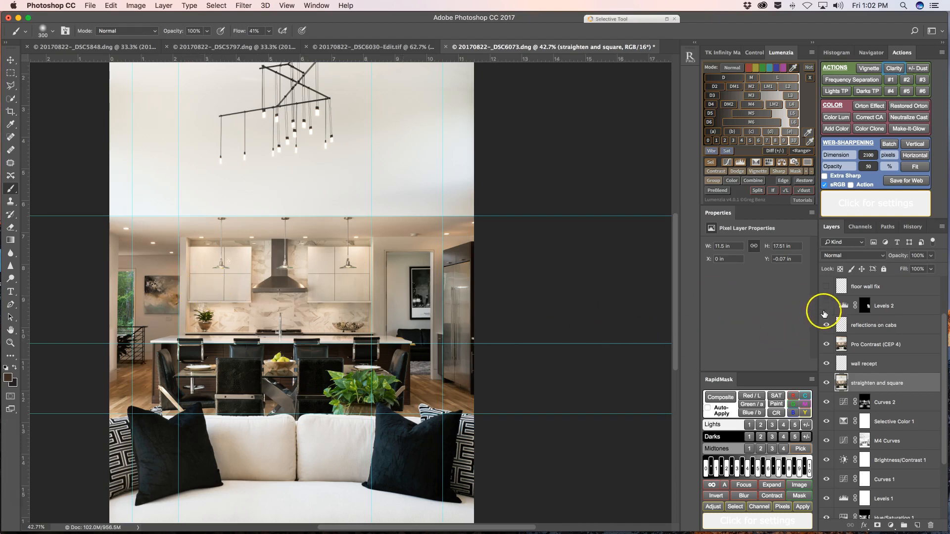
left_click(826, 306)
left_click(827, 306)
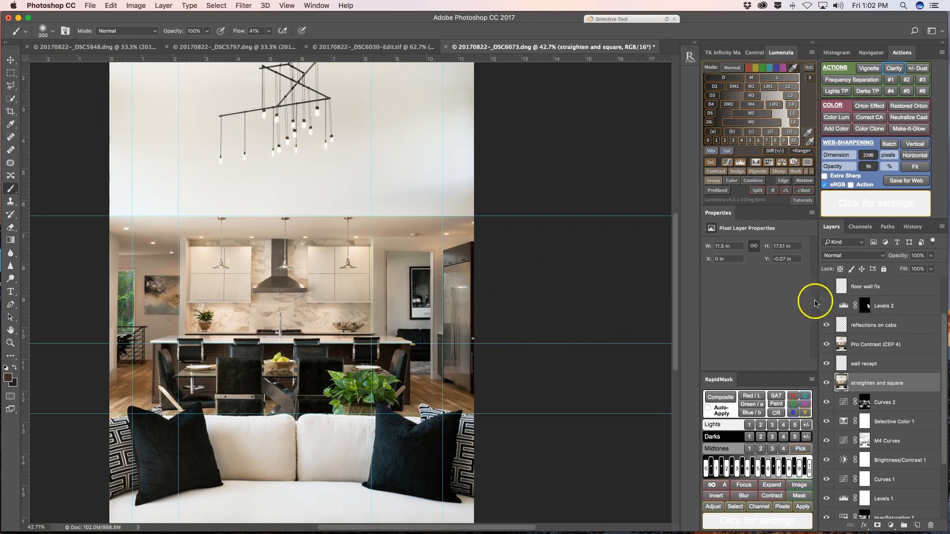
left_click(826, 306)
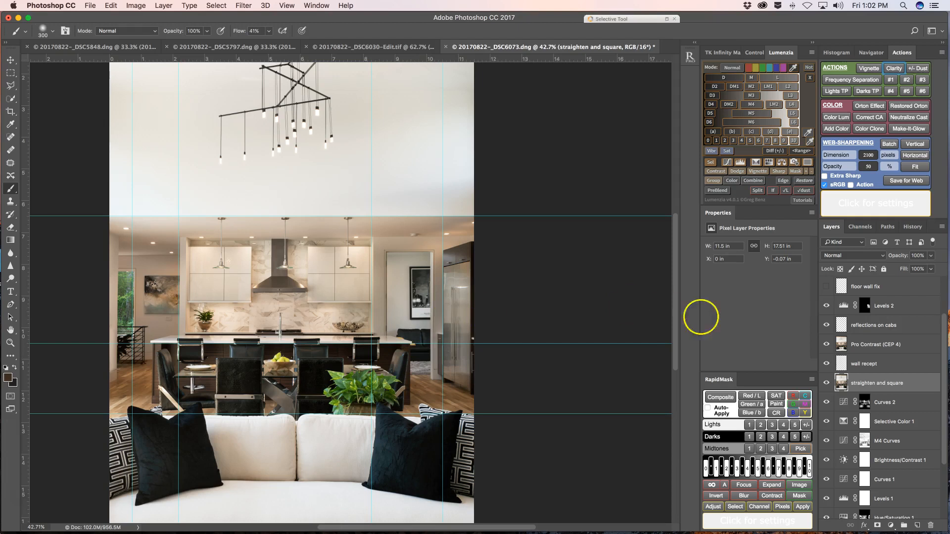
left_click(827, 306)
left_click(826, 306)
left_click(826, 305)
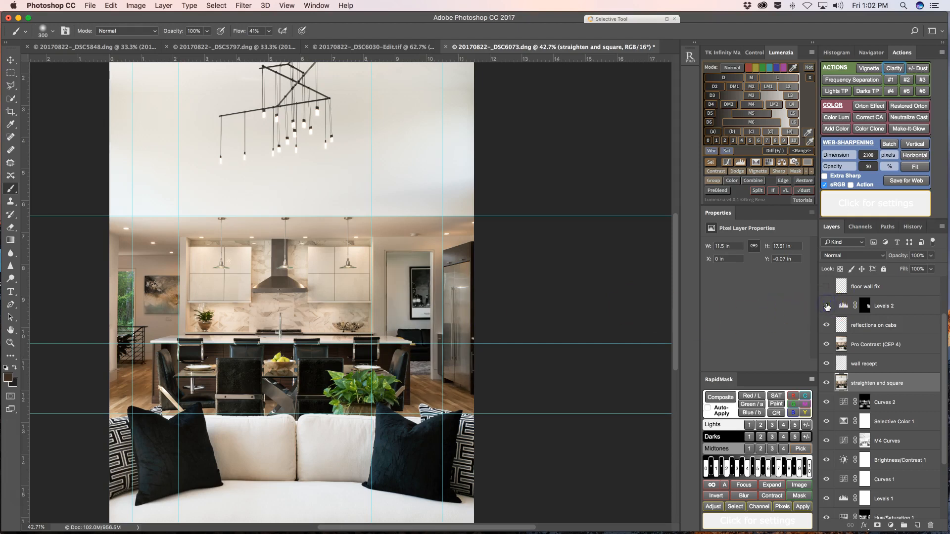
left_click(827, 306)
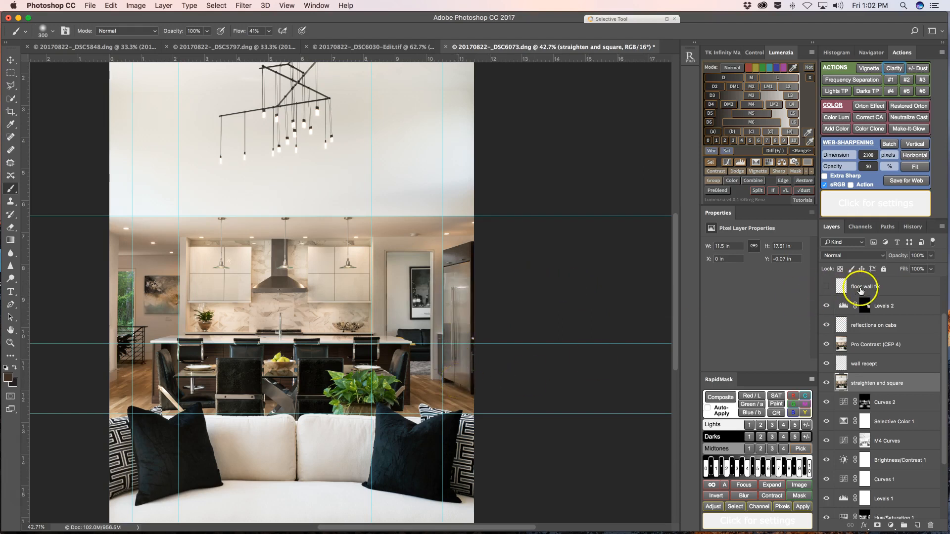
Step: Show the floor wall fix layer above Levels 2
scroll(831, 297, "up", 3)
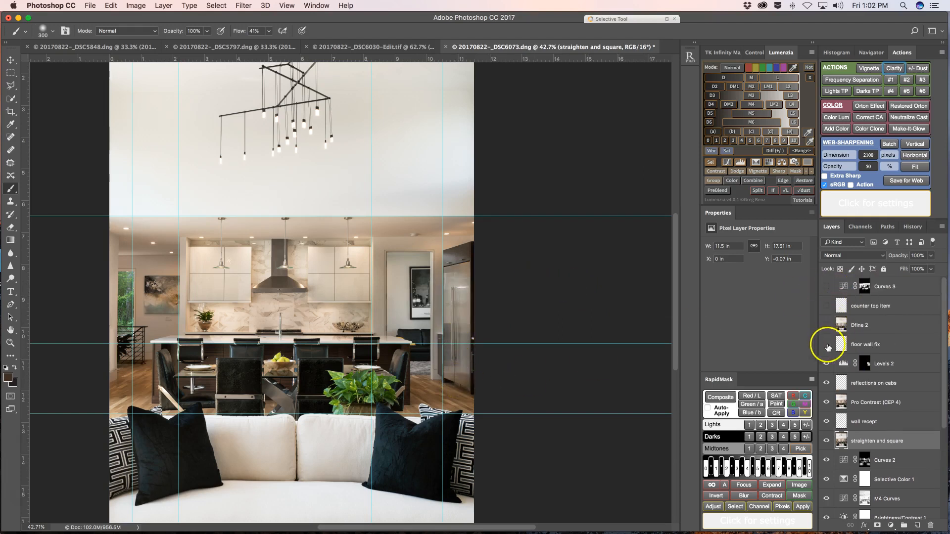
left_click(826, 345)
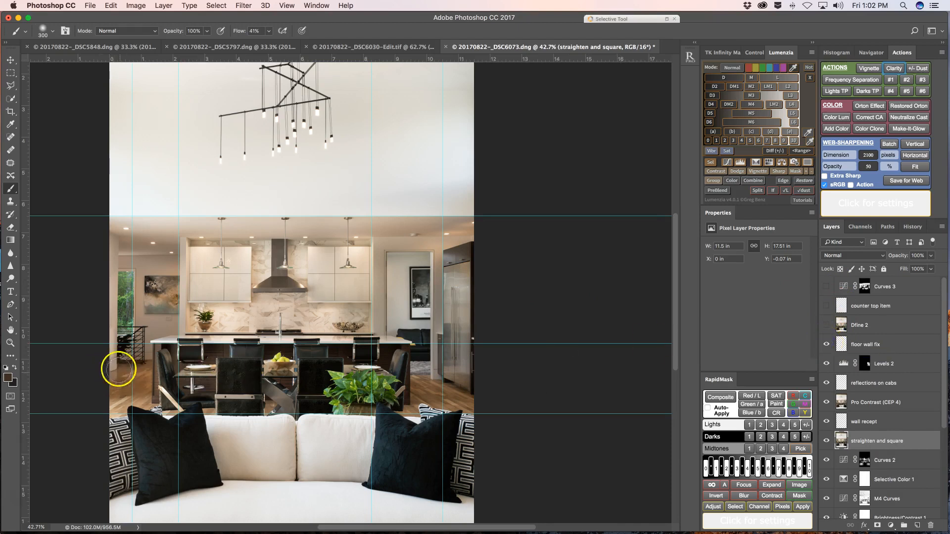
Step: Compare the wall and wood floor beside the stair railing with and without the floor wall fix layer
left_click(825, 326)
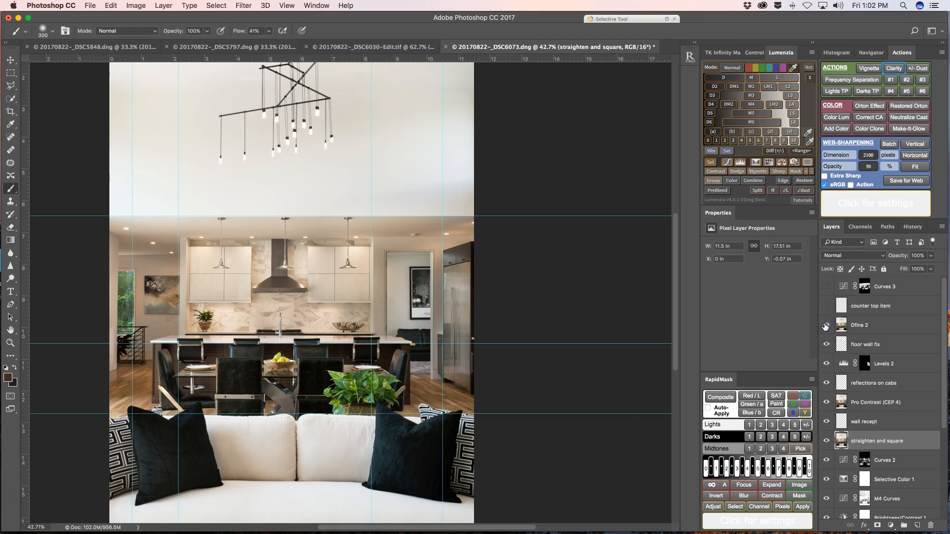
left_click(826, 326)
left_click(828, 344)
left_click(825, 346)
scroll(115, 374, "up", 5)
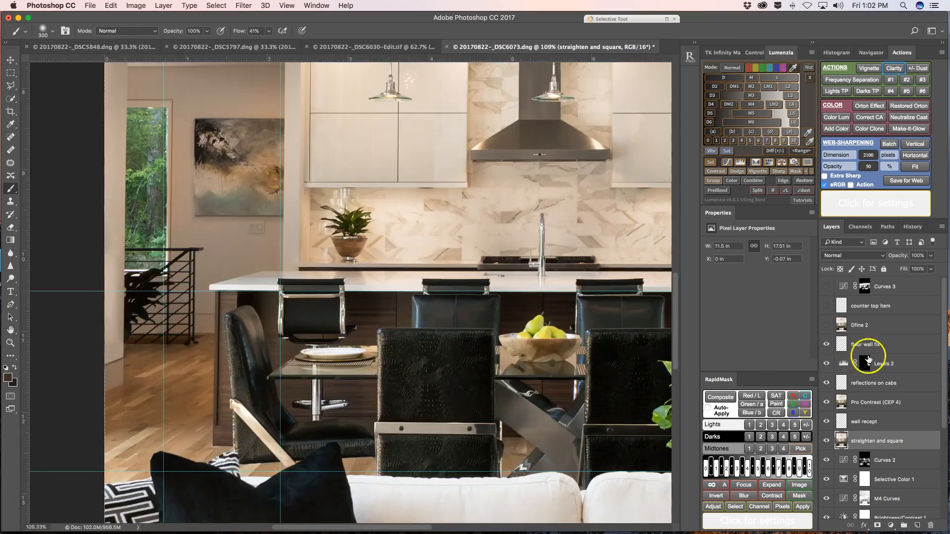
left_click(827, 344)
left_click(827, 344)
scroll(471, 354, "down", 6)
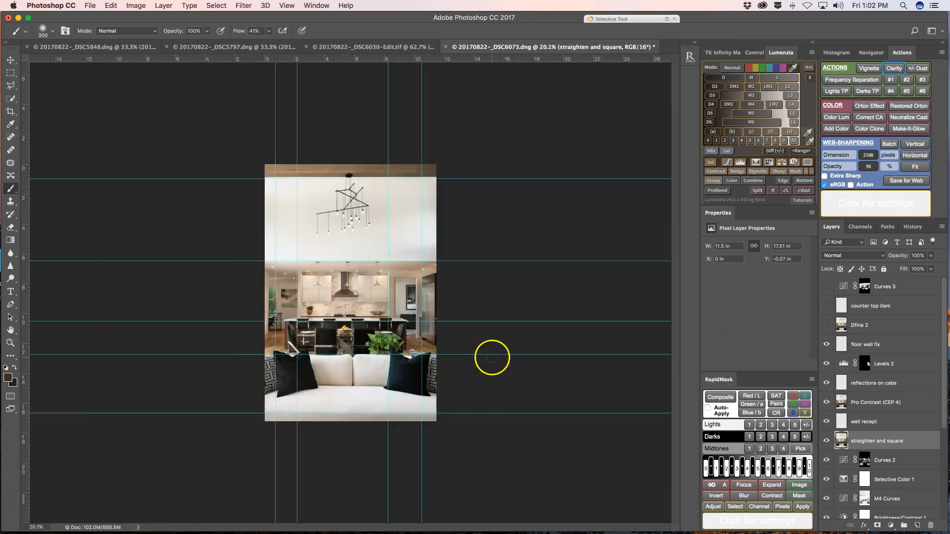
scroll(492, 358, "up", 5)
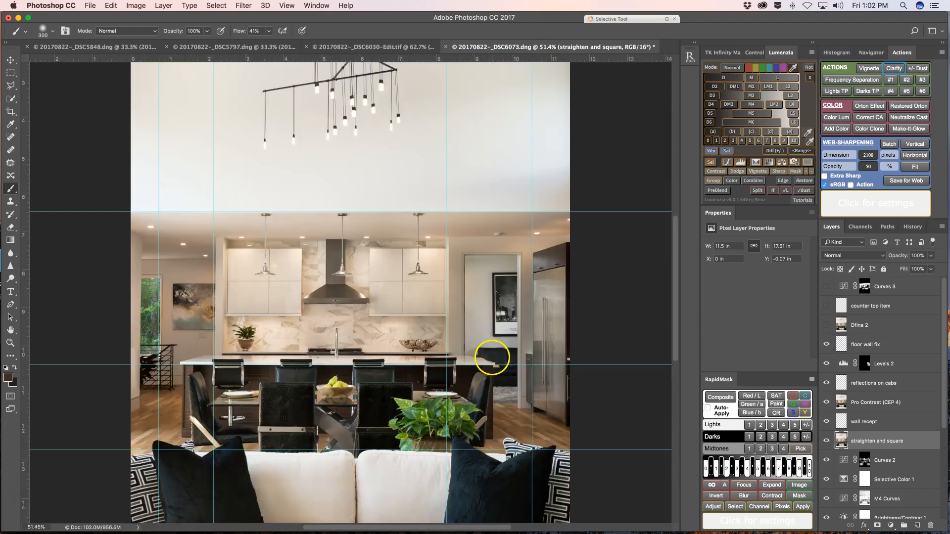
Step: Show the Dfine 2 and counter top item layers and compare the island counter and chair close-up with and without each
left_click(826, 326)
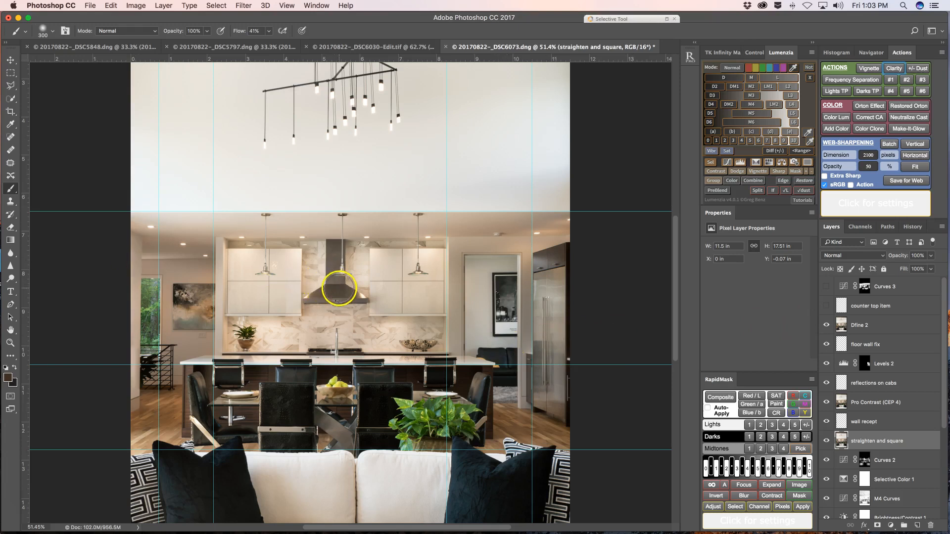
left_click(825, 307)
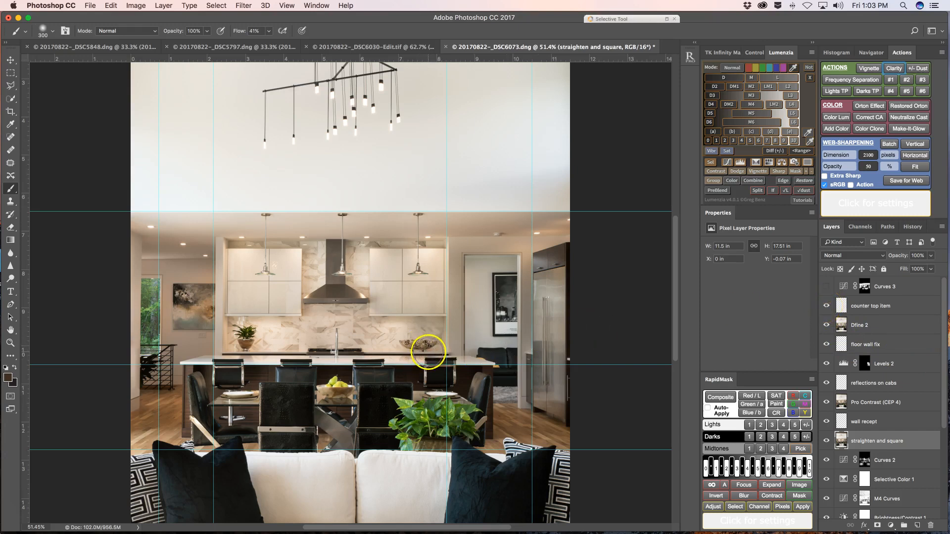
left_click(828, 306)
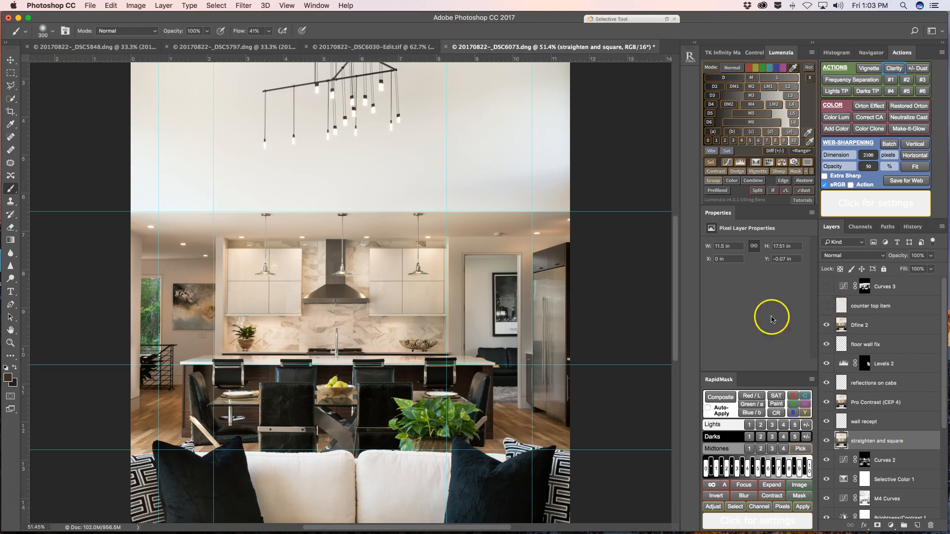
scroll(437, 382, "up", 5)
scroll(437, 382, "up", 2)
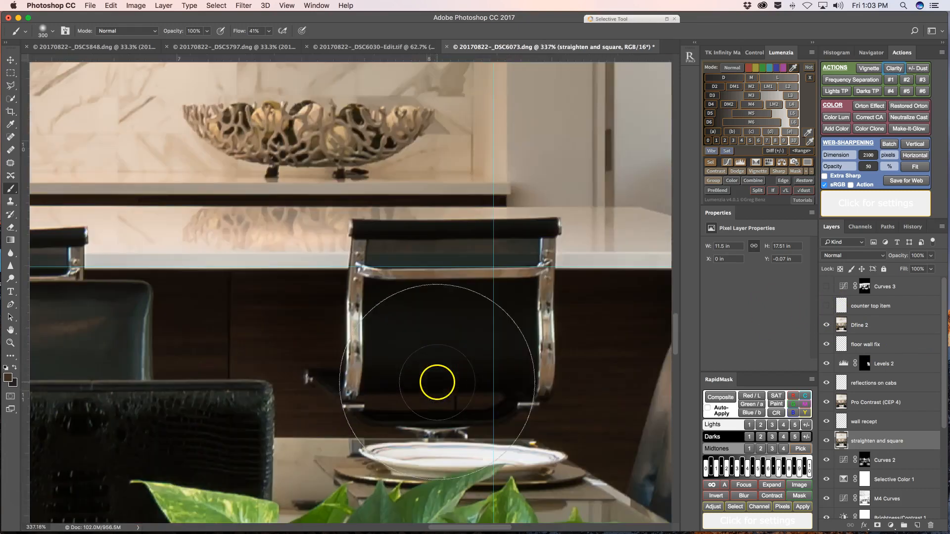
left_click(826, 326)
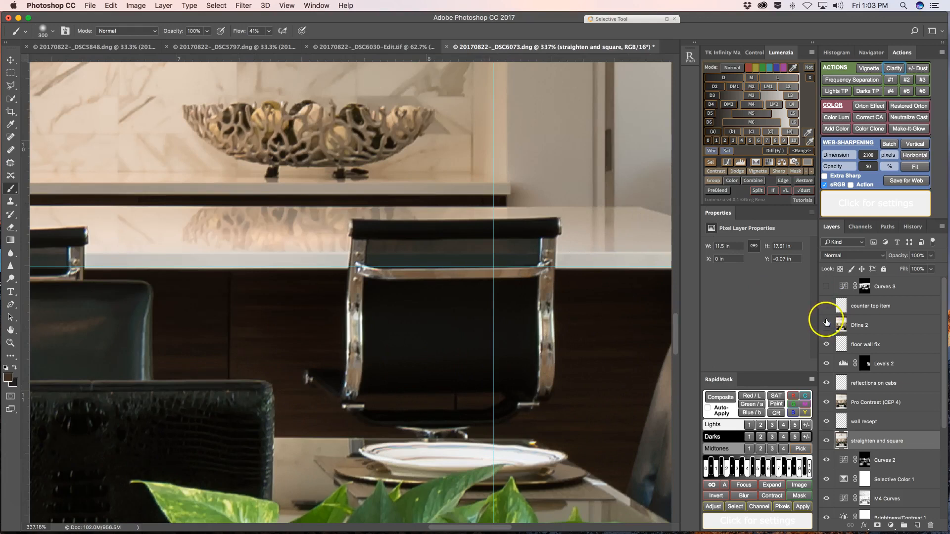
left_click(826, 307)
left_click(826, 325)
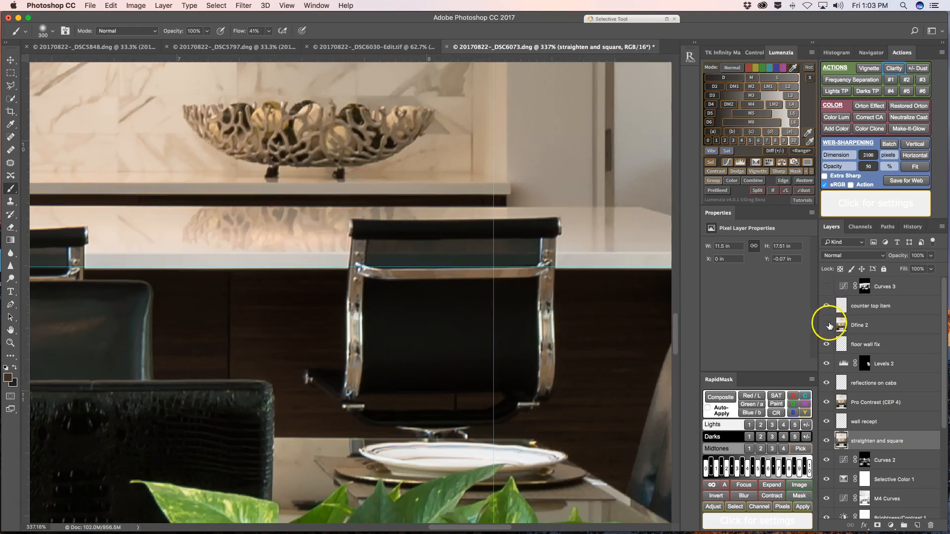
left_click(826, 325)
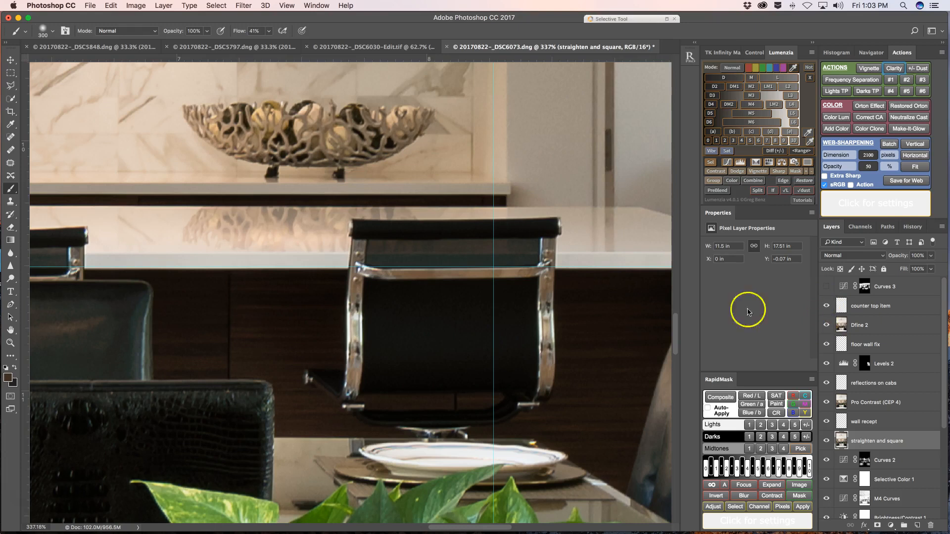
left_click(826, 306)
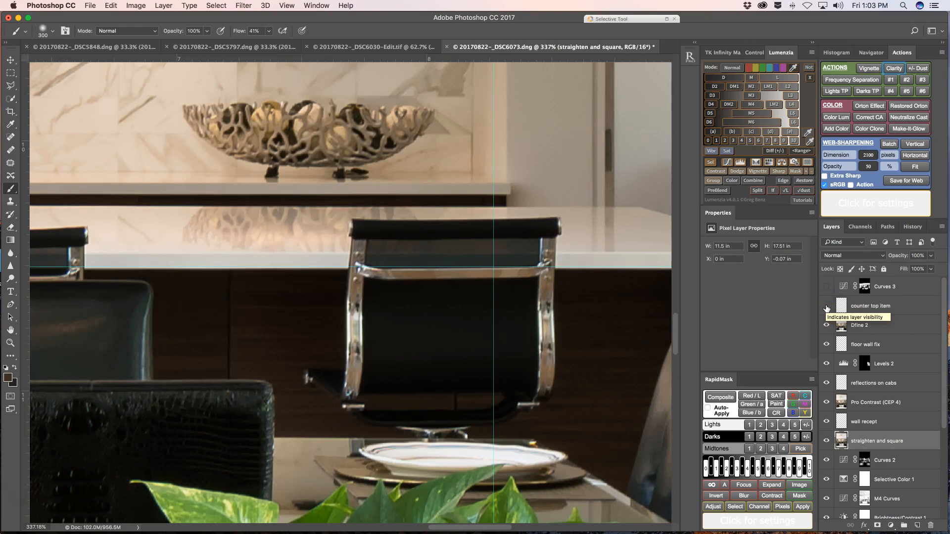
left_click(826, 306)
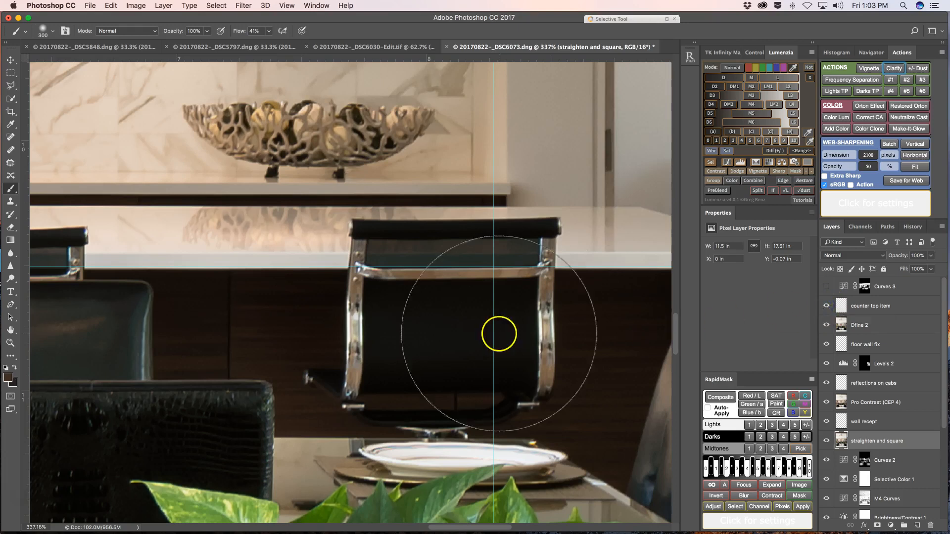
Step: Show the Curves 3 layer and compare the whole image with and without its masked adjustment
scroll(498, 333, "down", 15)
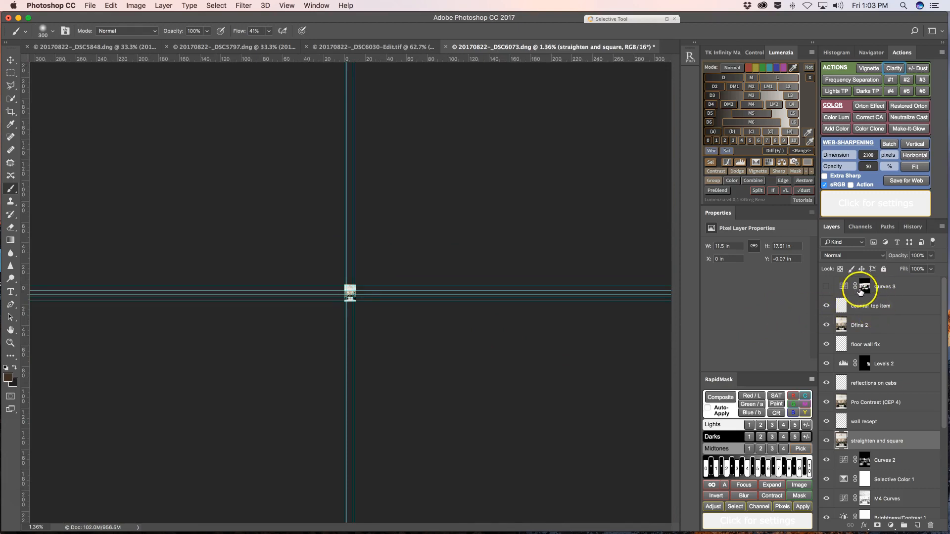
scroll(352, 381, "up", 15)
scroll(357, 381, "down", 5)
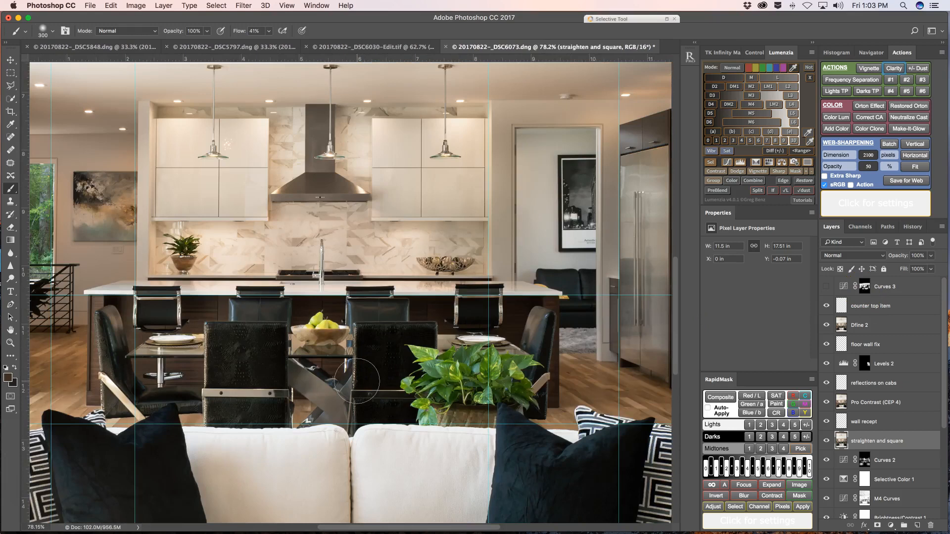
scroll(356, 381, "down", 3)
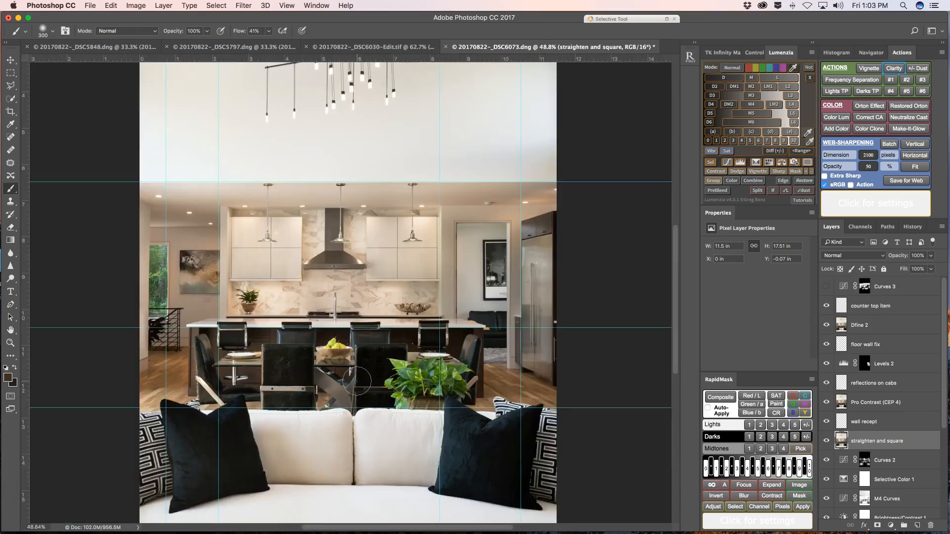
left_click(825, 287)
left_click(825, 287)
left_click(826, 287)
left_click(826, 287)
left_click(825, 287)
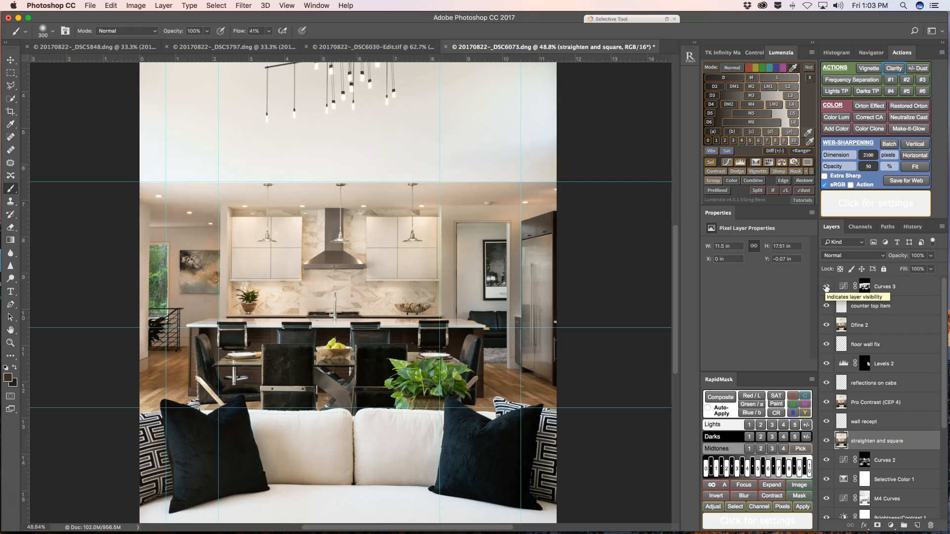
Step: Select the Curves 3 adjustment to examine its curve, and check its effect on the image once more
left_click(842, 288)
mouse_move(746, 316)
left_mouse_down()
mouse_move(753, 309)
mouse_move(746, 316)
left_mouse_up()
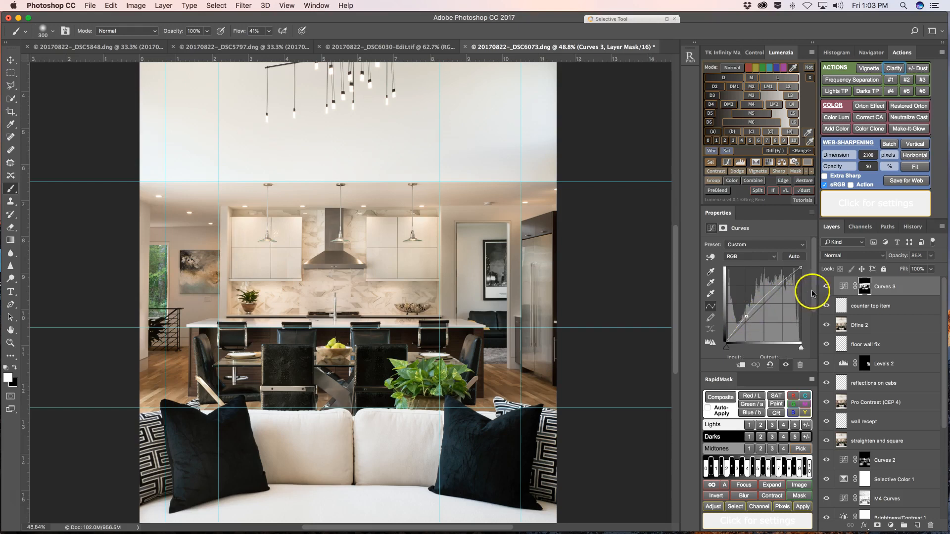
left_click(826, 286)
left_click(827, 287)
Step: Compare the flash back rooms layer on its own with the full layered composite, and return to the top layers
scroll(852, 368, "down", 5)
left_click(825, 471)
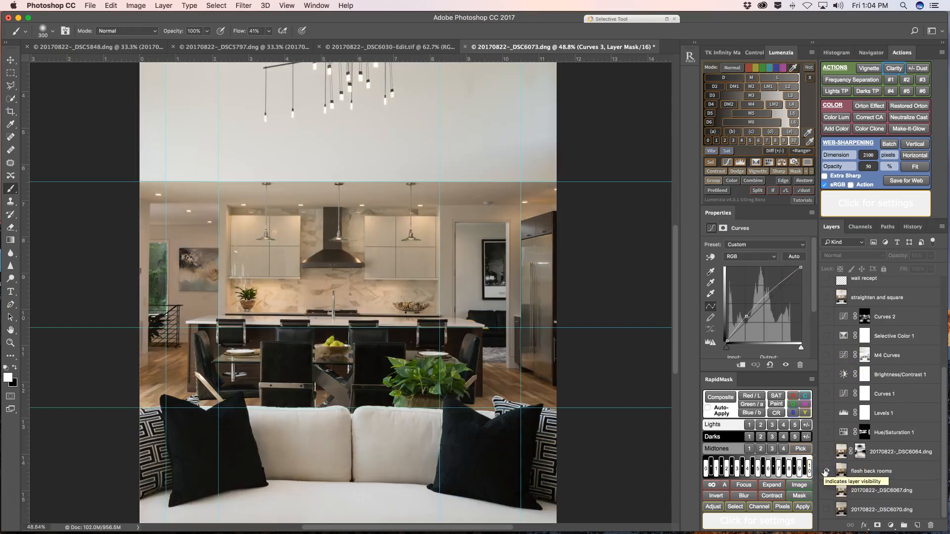
left_click(825, 471, "alt")
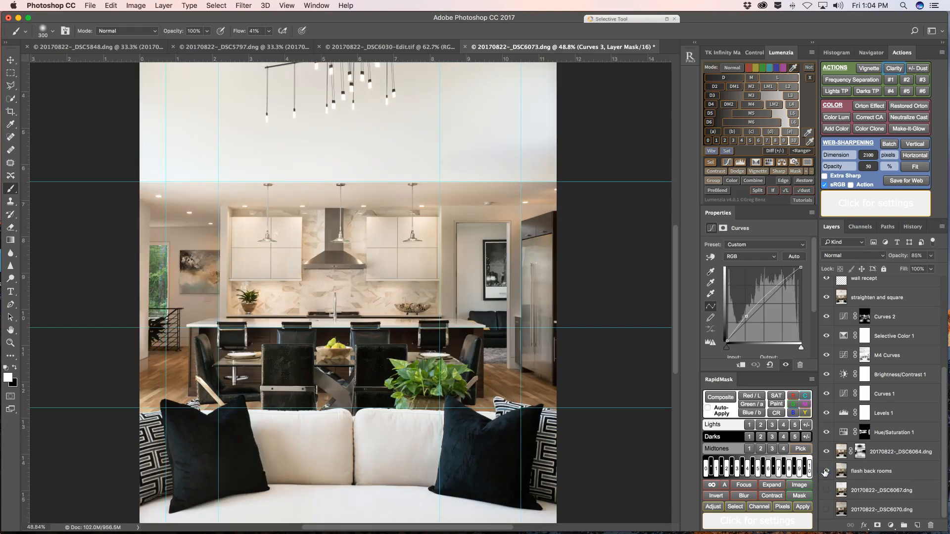
left_click(824, 471, "alt")
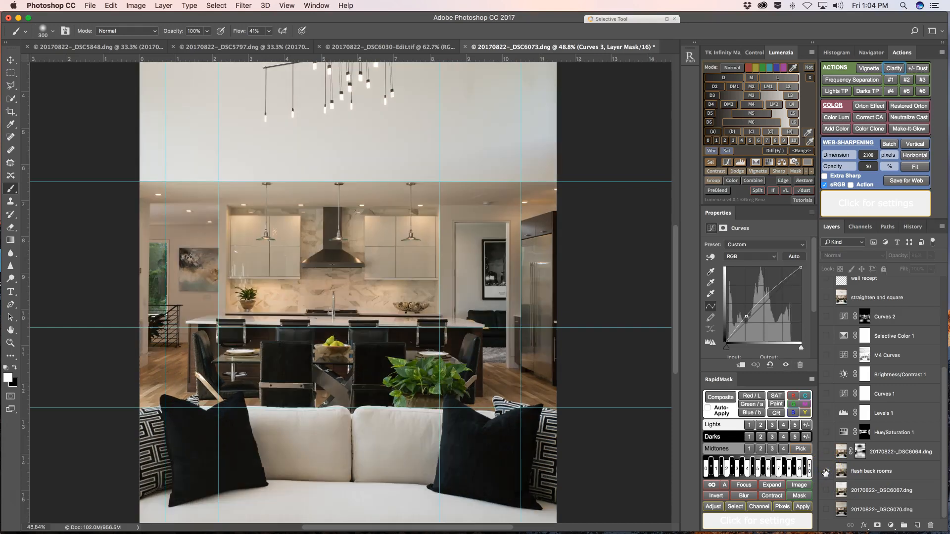
left_click(825, 471, "alt")
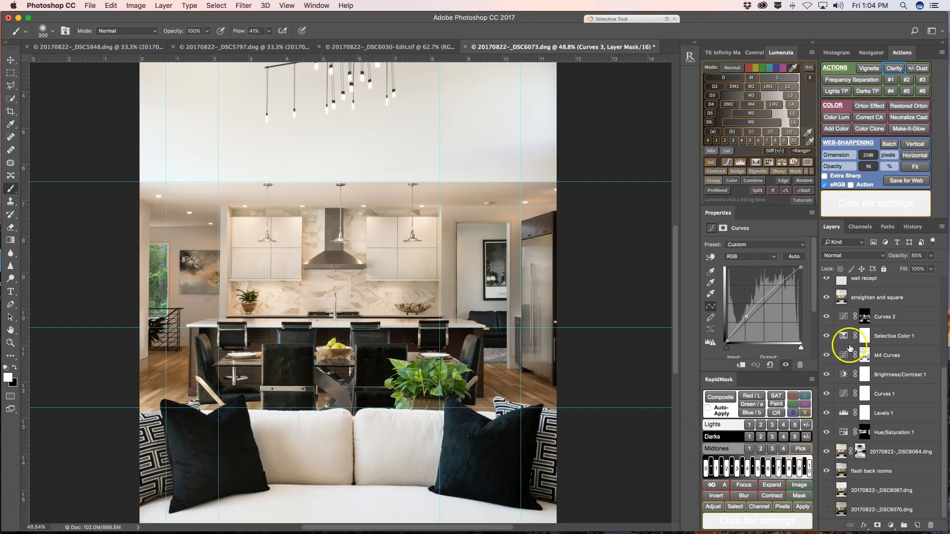
scroll(853, 347, "up", 5)
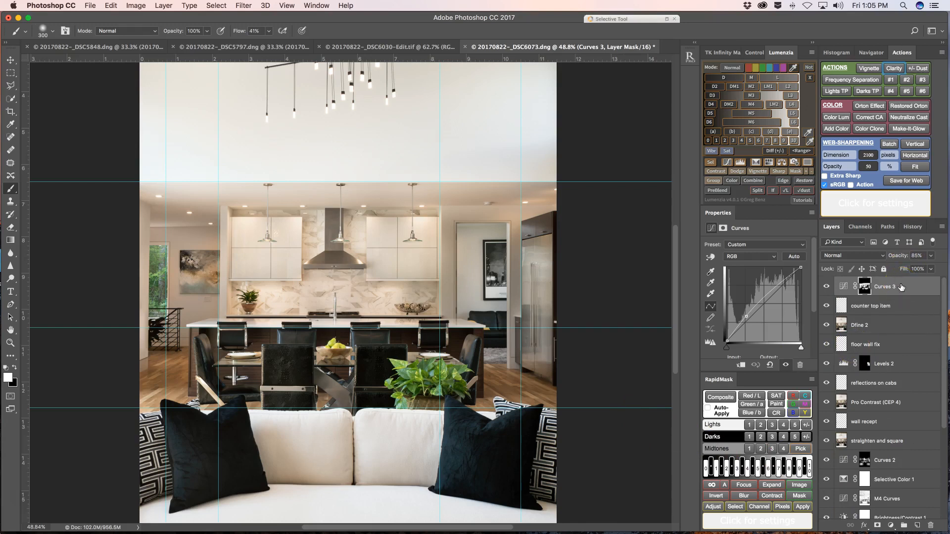
left_click(615, 314)
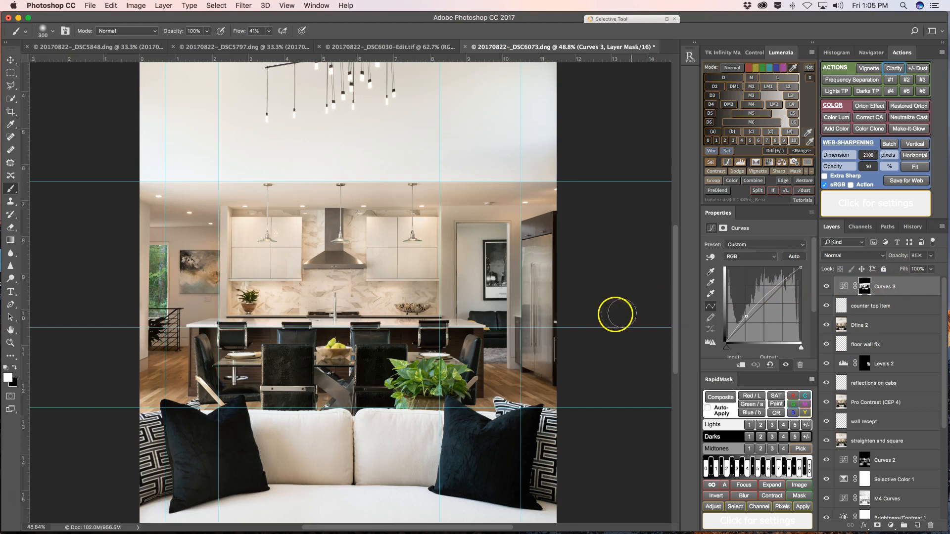